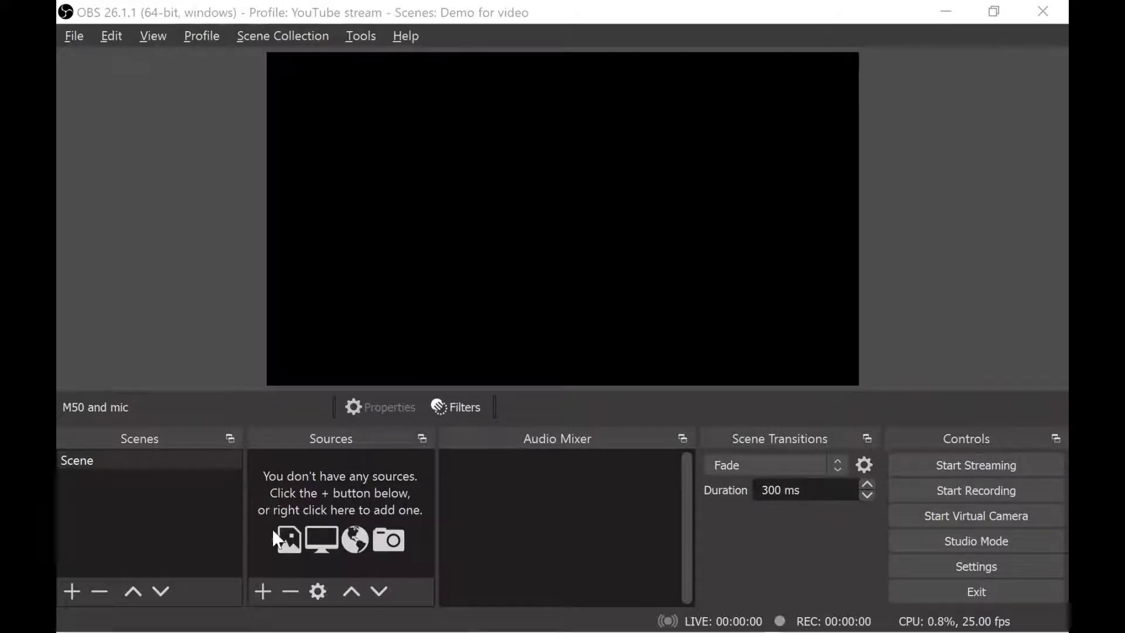
Add a new Video Capture Device source to the scene using EOS Webcam Utility as the device.
click(262, 591)
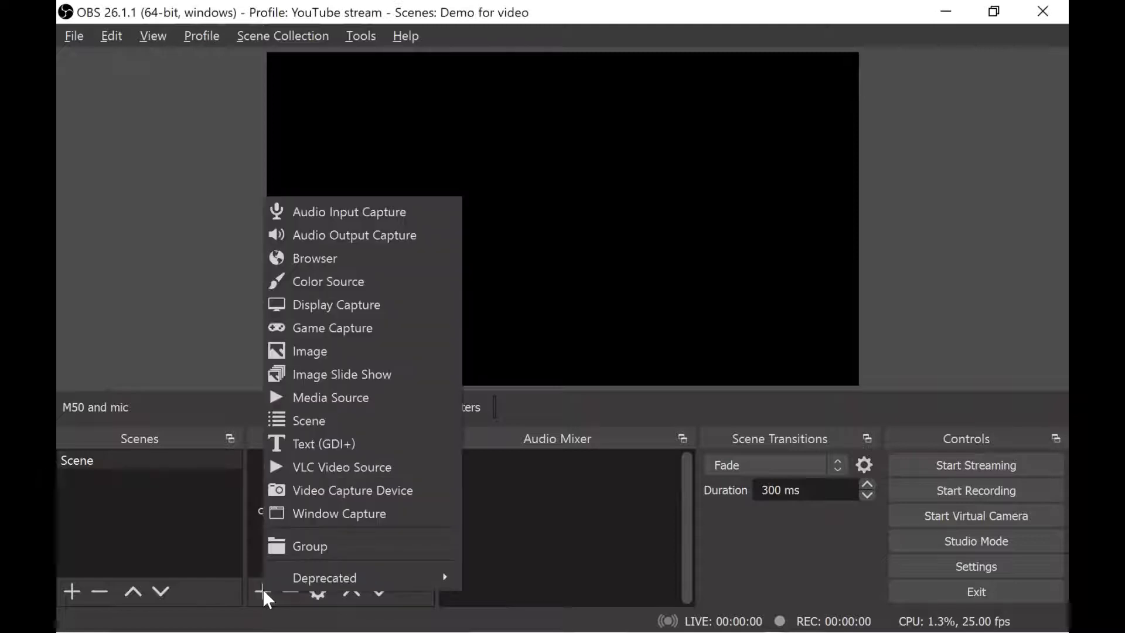
click(331, 495)
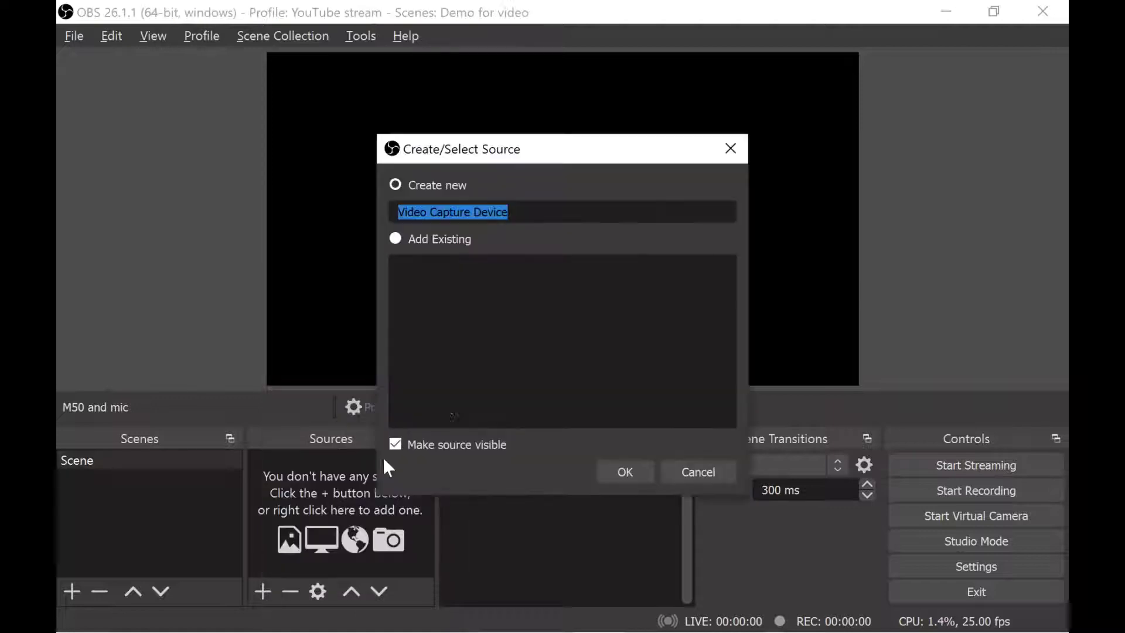
click(618, 472)
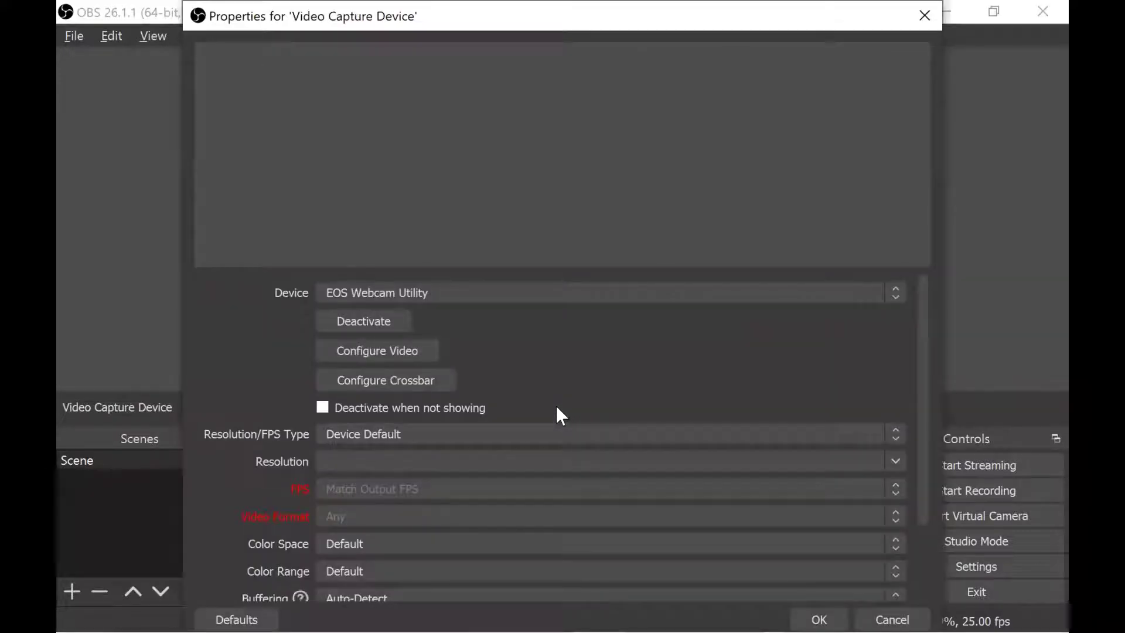
click(895, 291)
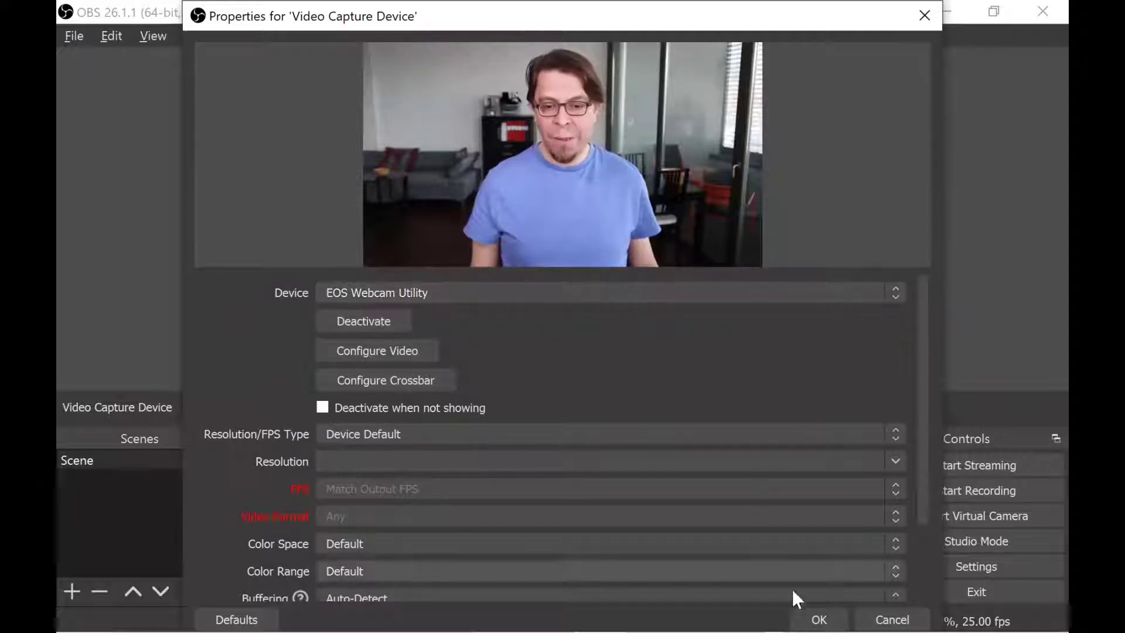
click(816, 613)
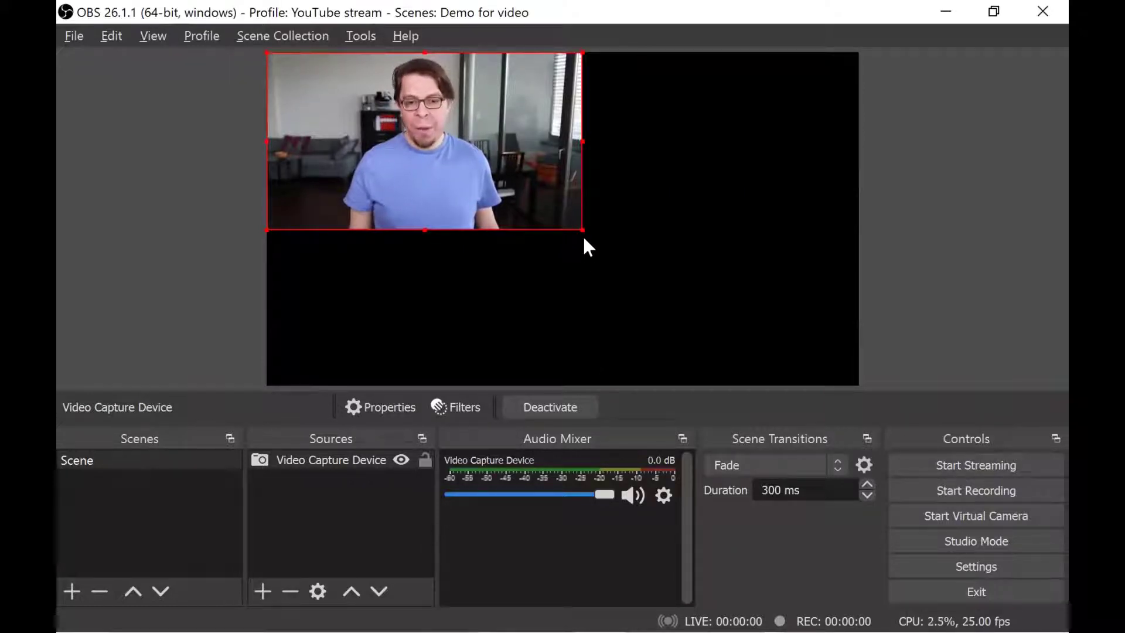
Enlarge the camera image to fill the canvas and shift it right, leaving about a quarter of the canvas empty on the left.
drag(581, 231, 856, 388)
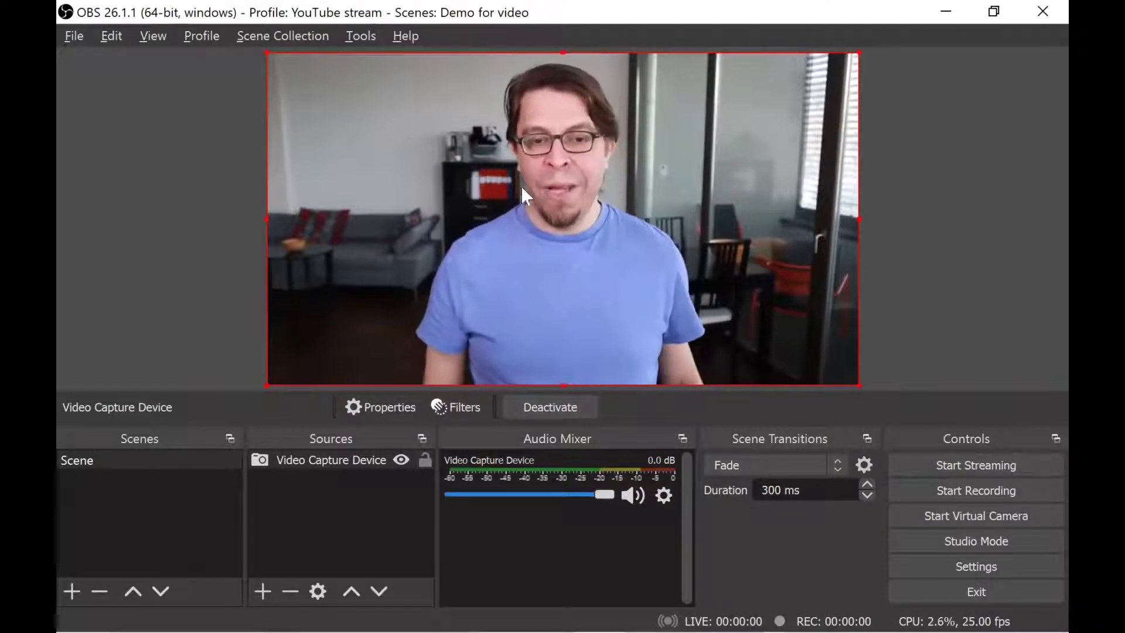
drag(448, 249, 599, 244)
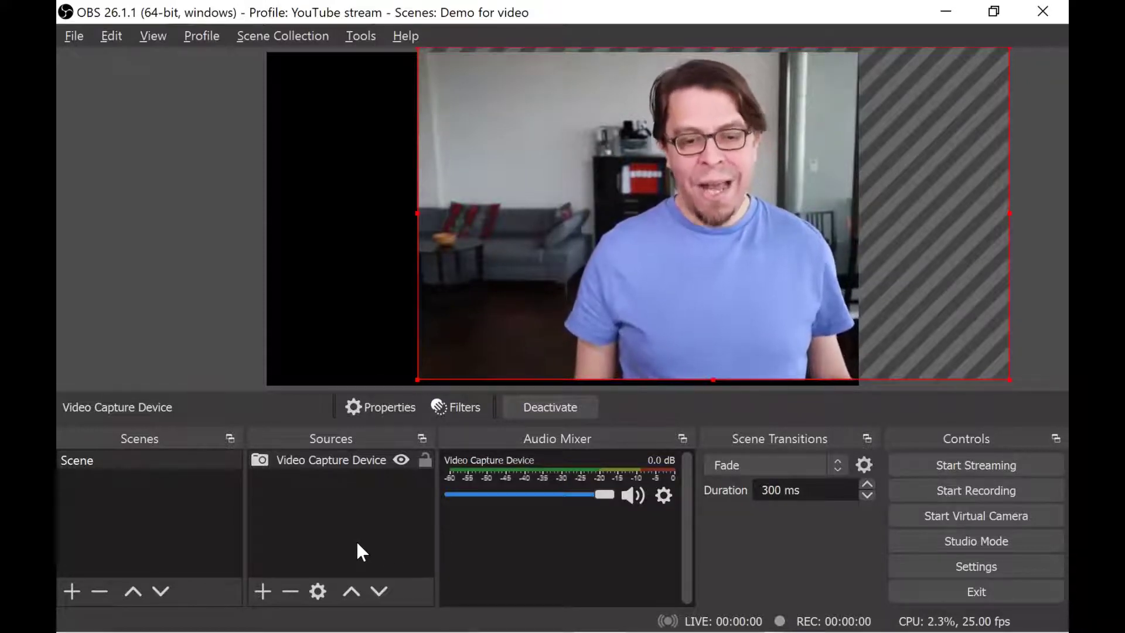
Create a new Image Slide Show source in the scene, keeping its default name and visibility.
click(268, 591)
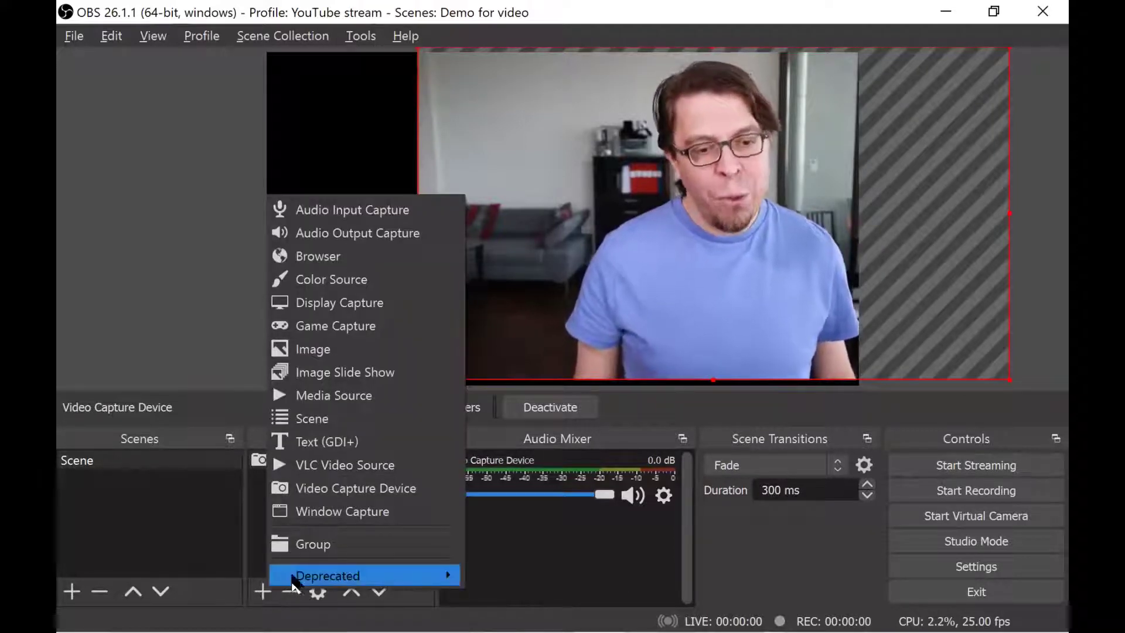
click(389, 387)
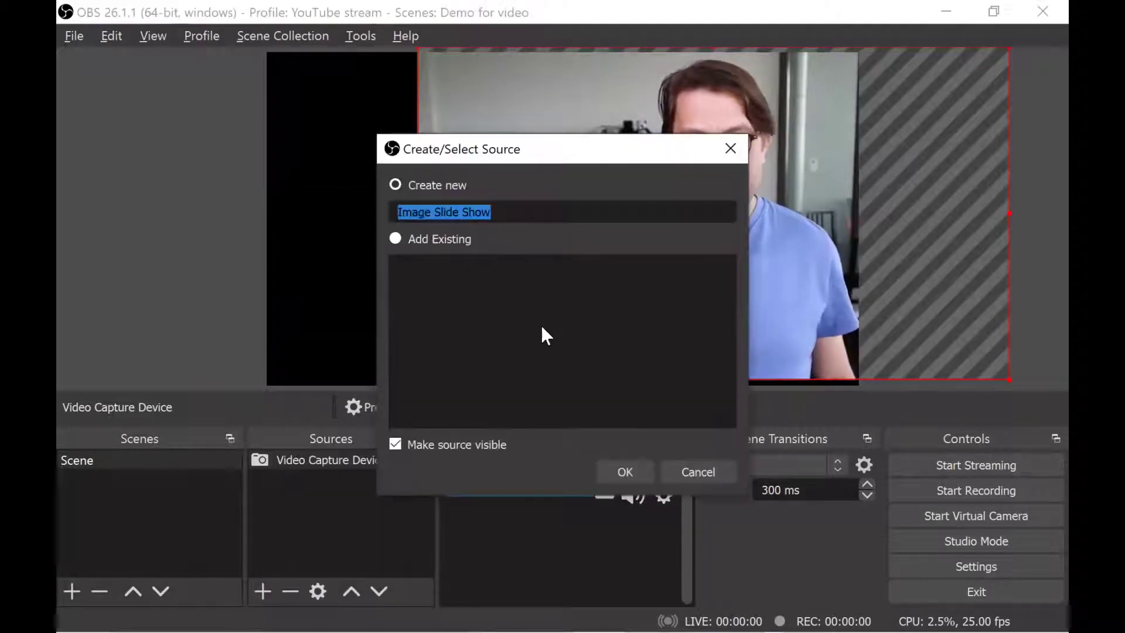
click(624, 474)
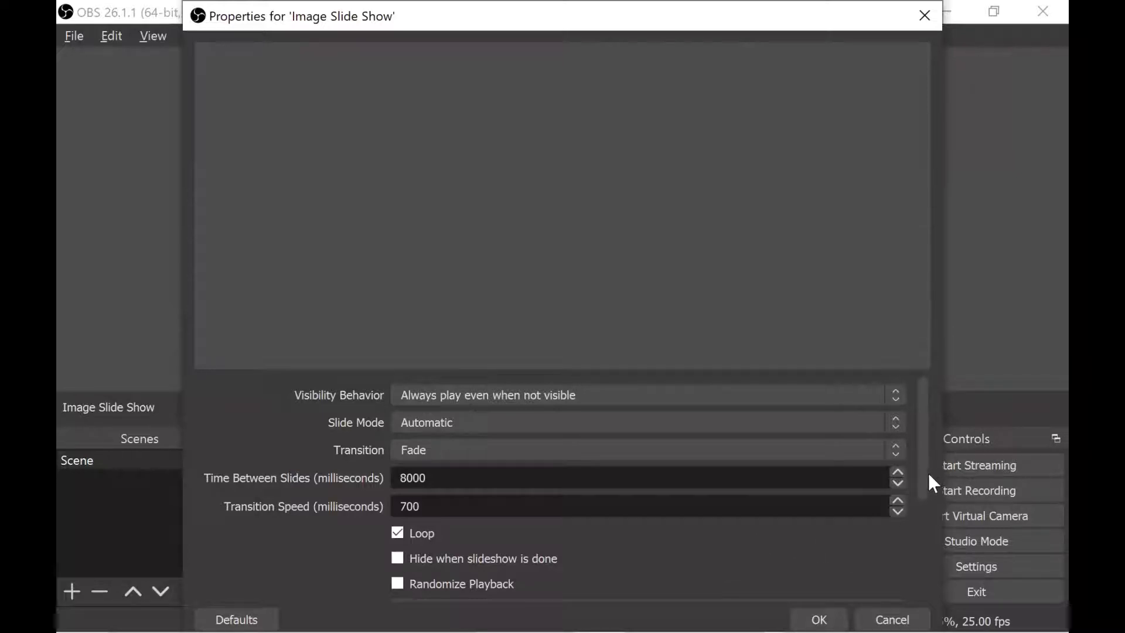
Add the Demo directory to the slide show's image files.
drag(928, 473, 909, 564)
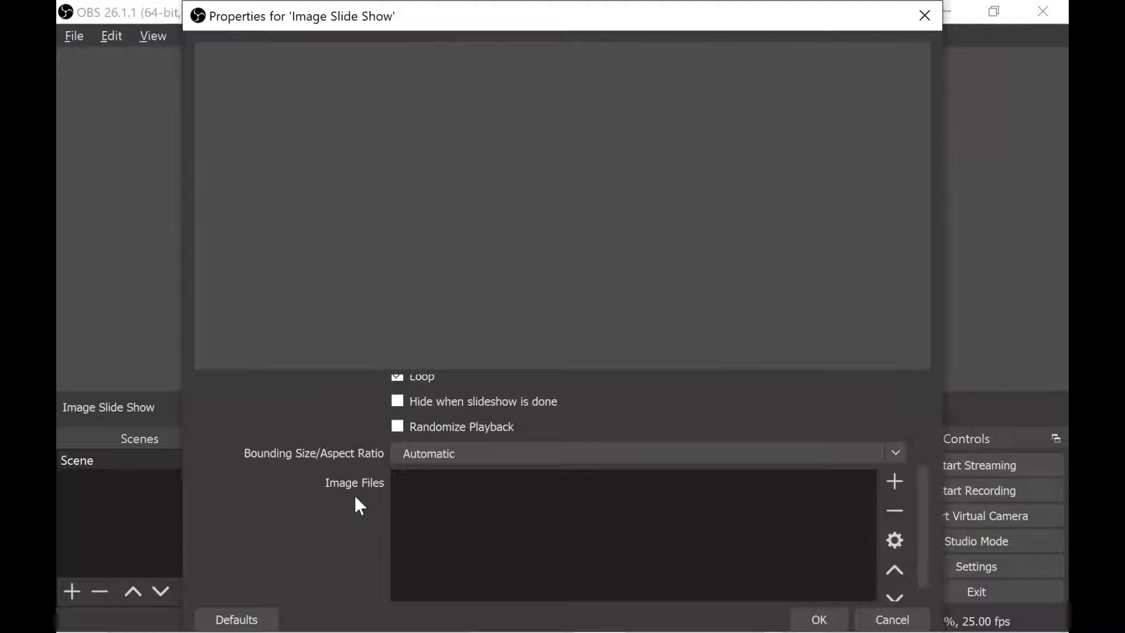
click(895, 483)
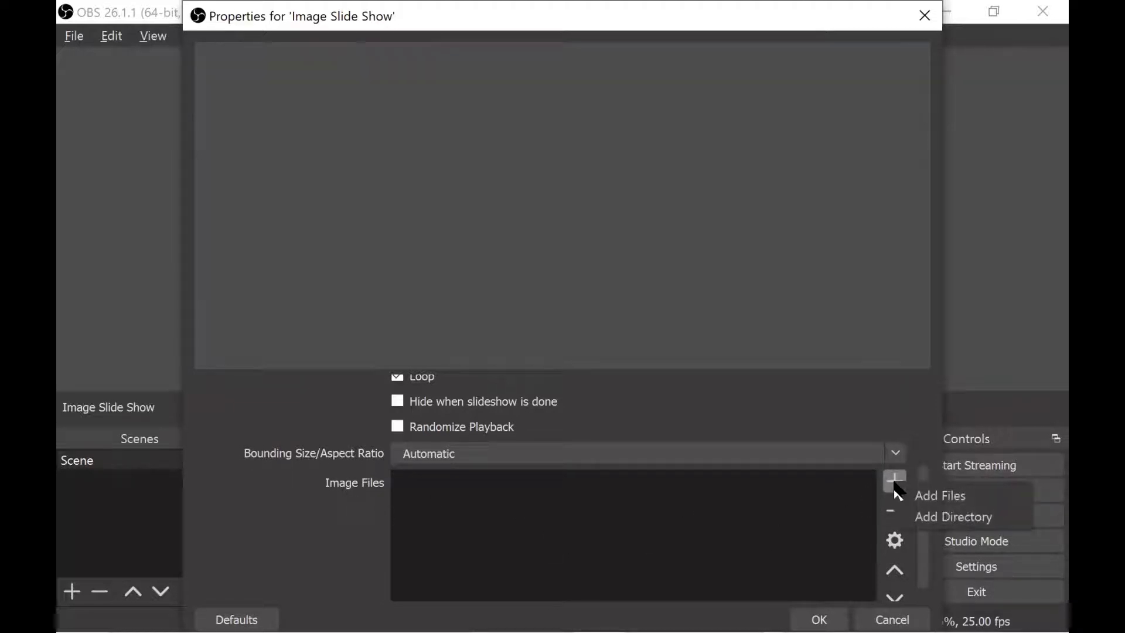
click(913, 519)
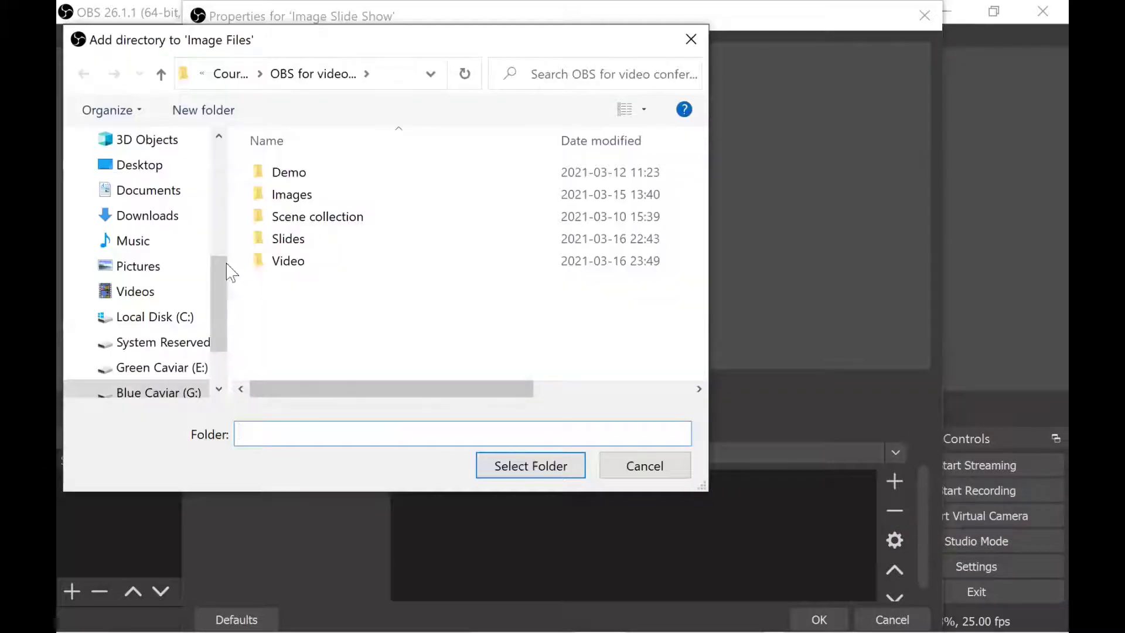
click(280, 176)
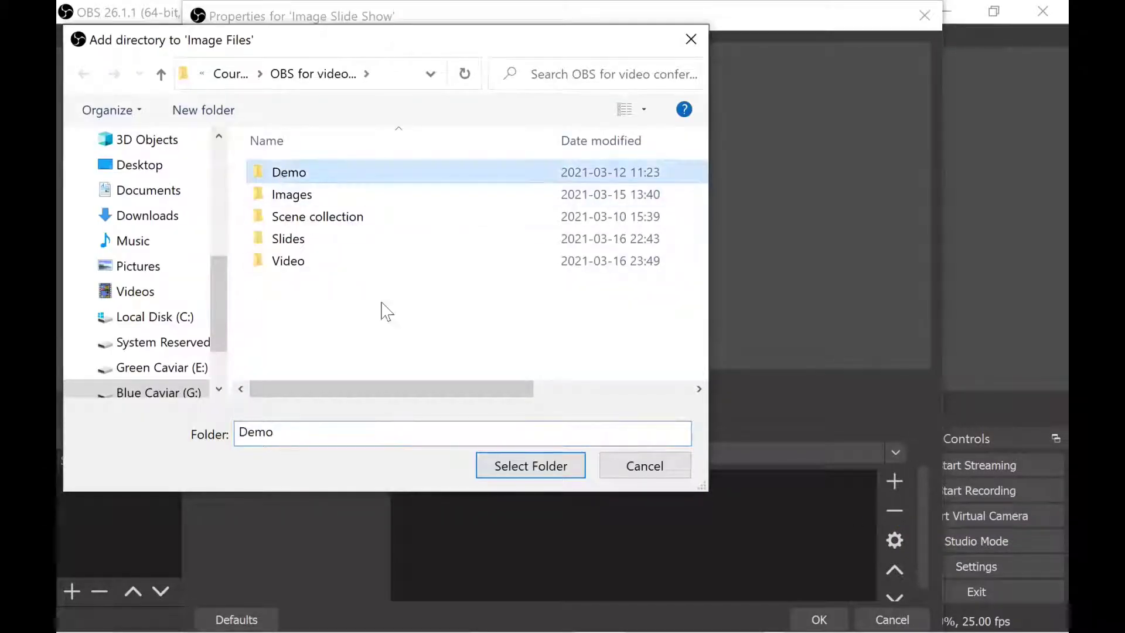
click(545, 473)
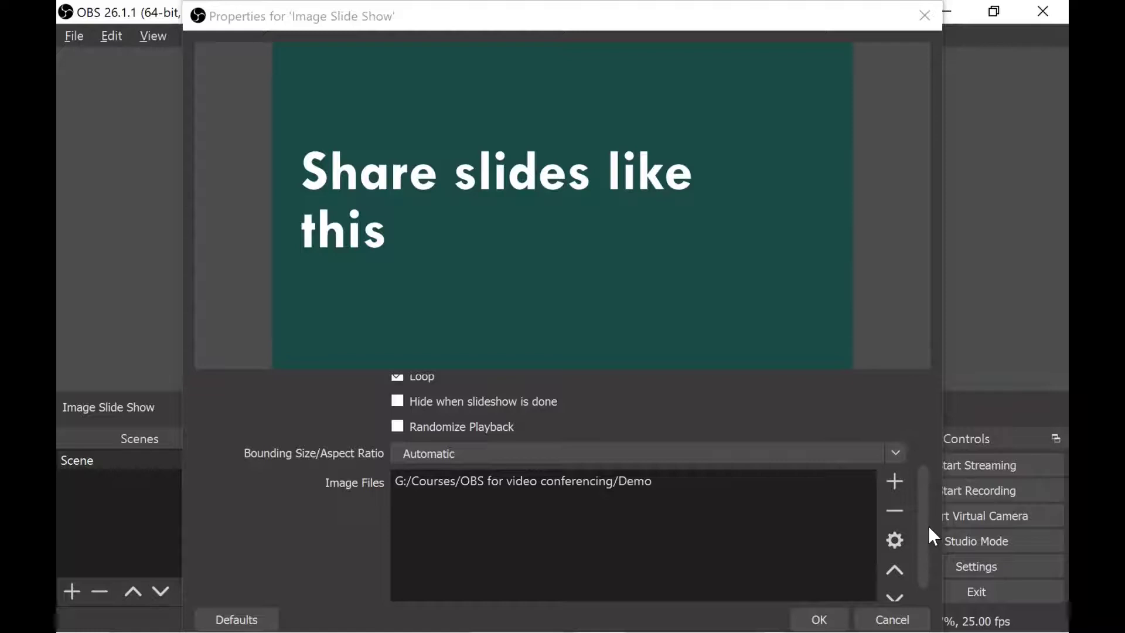
Set the slide show's slide mode to Manual (Use hotkeys to control slideshow) and accept its properties.
drag(928, 526, 929, 484)
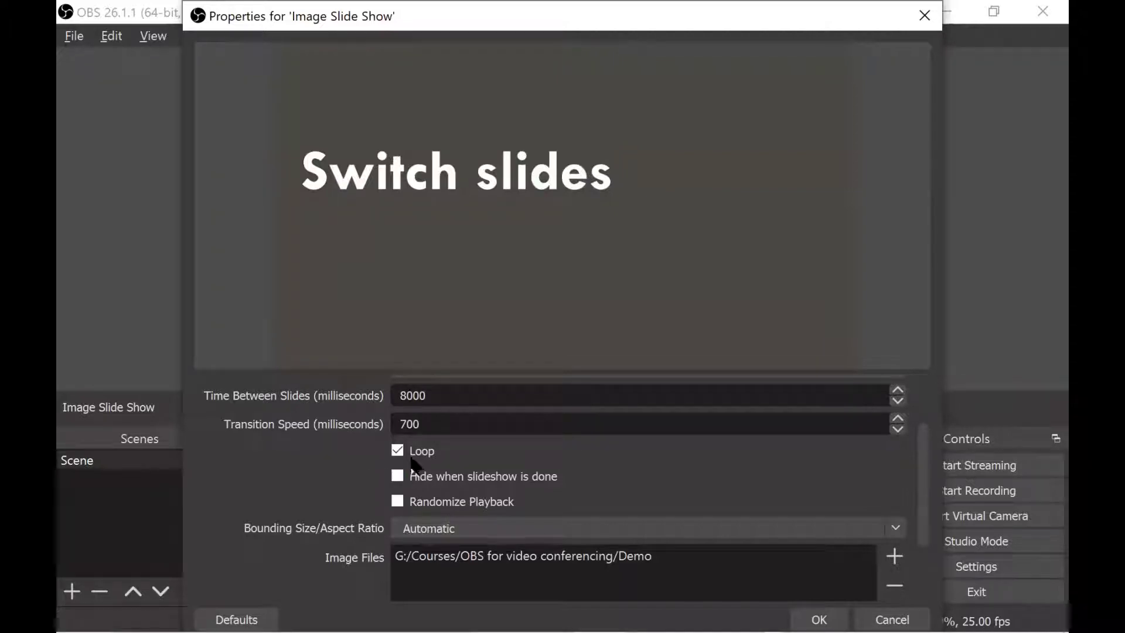
drag(924, 471, 898, 427)
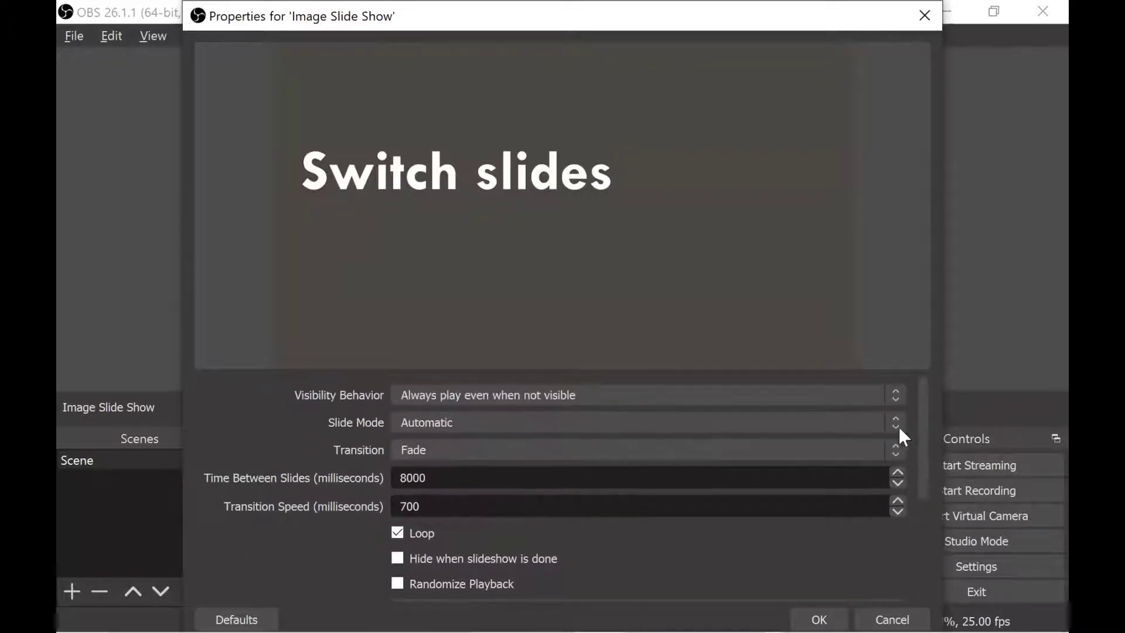
click(659, 427)
click(648, 455)
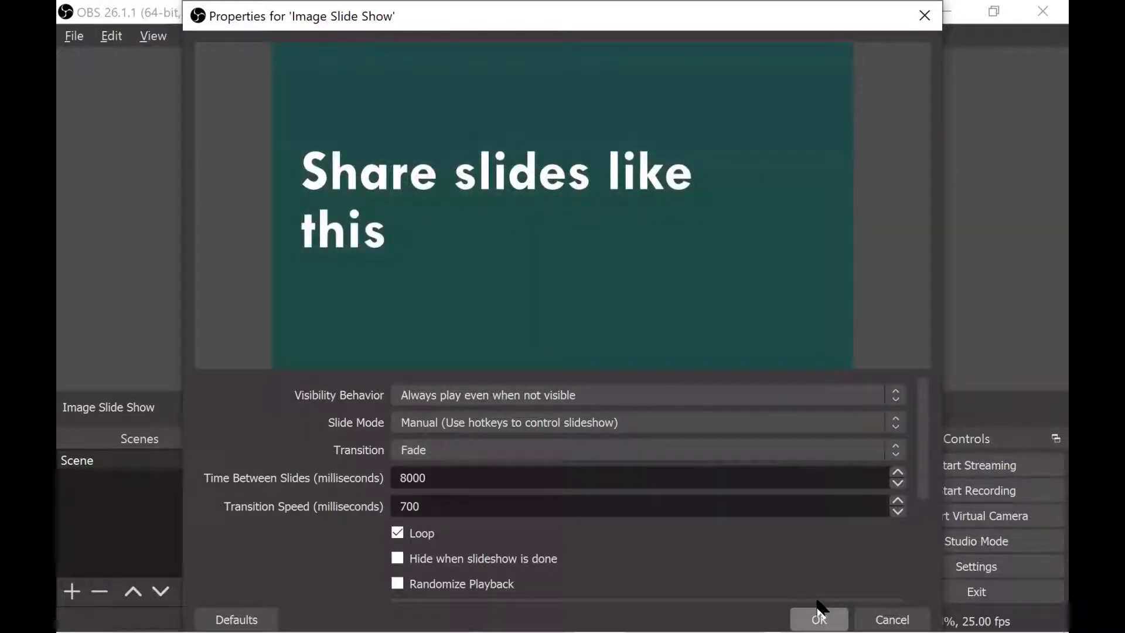
click(820, 612)
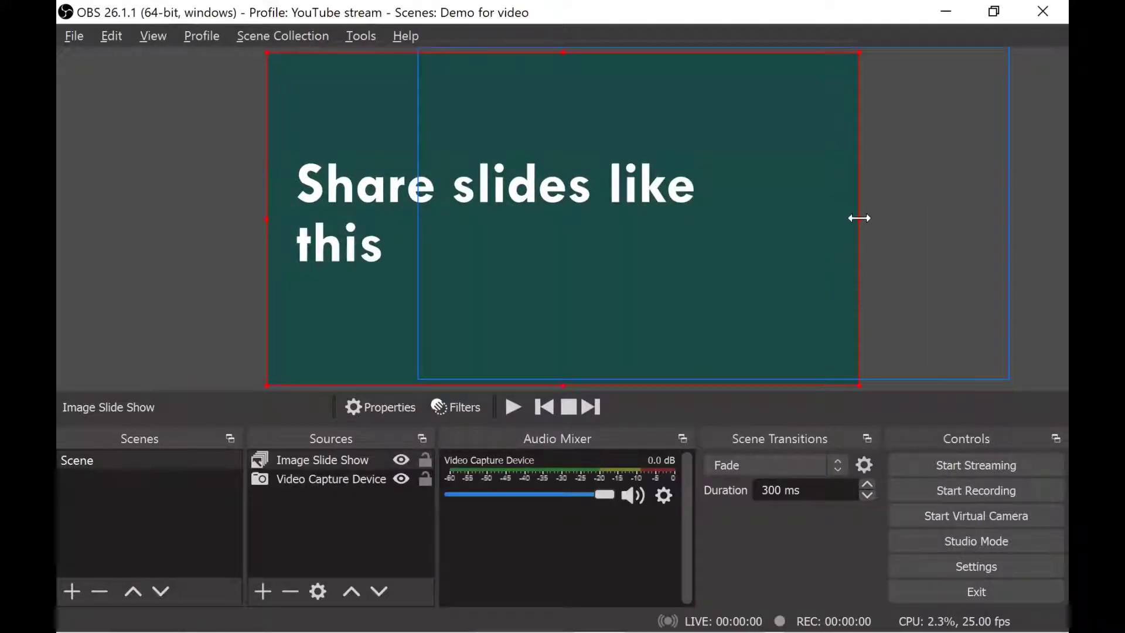
Shrink the slide show to about 60% of the canvas width and center it vertically along the canvas's left edge.
drag(859, 218, 622, 205)
drag(508, 198, 507, 268)
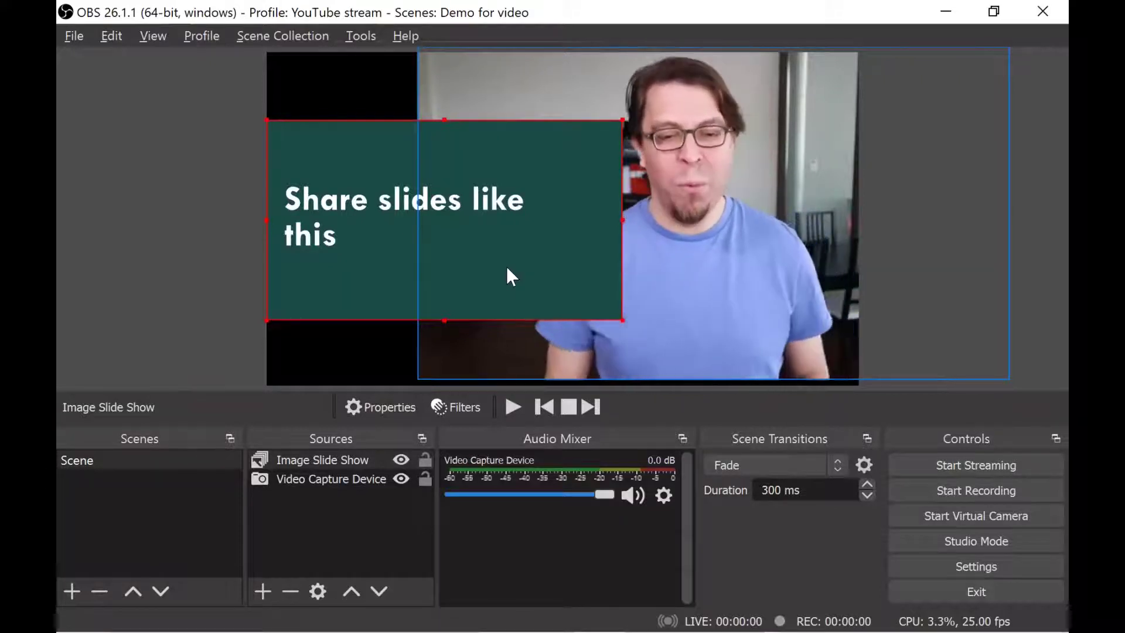
Advance through the slides of the slide show until it returns to the "Share slides like this" slide.
click(595, 407)
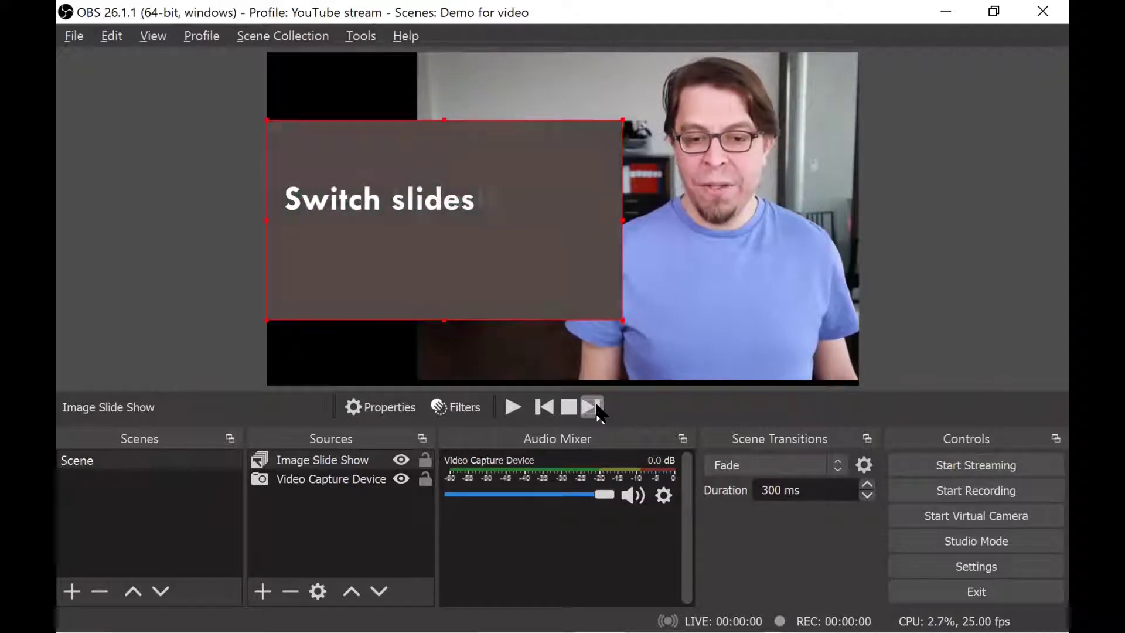
click(593, 407)
click(592, 407)
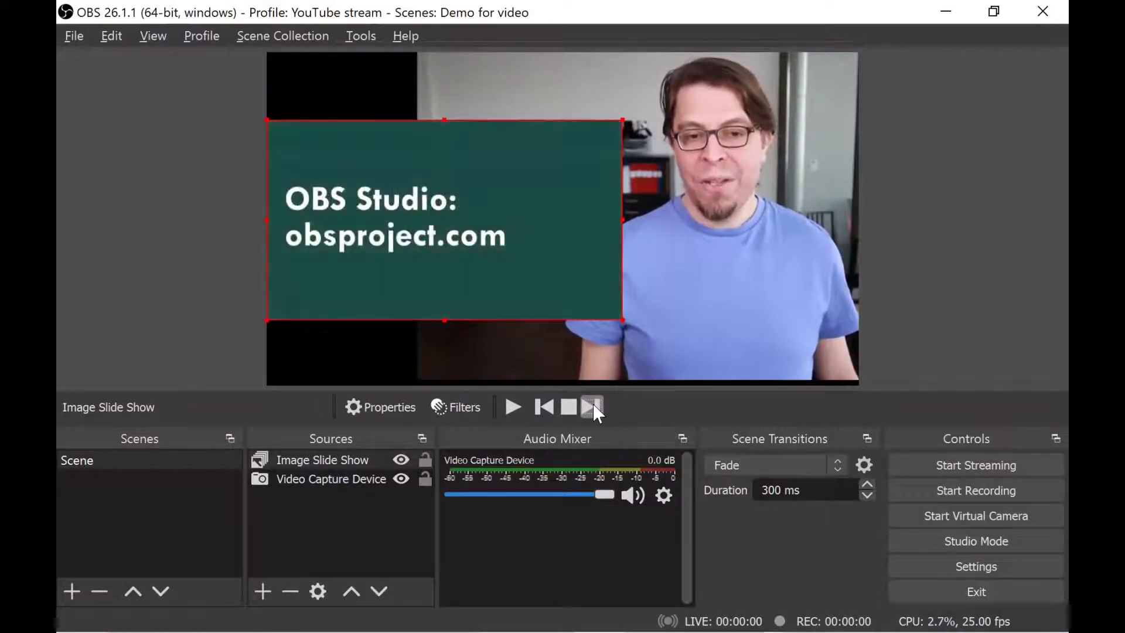
click(593, 406)
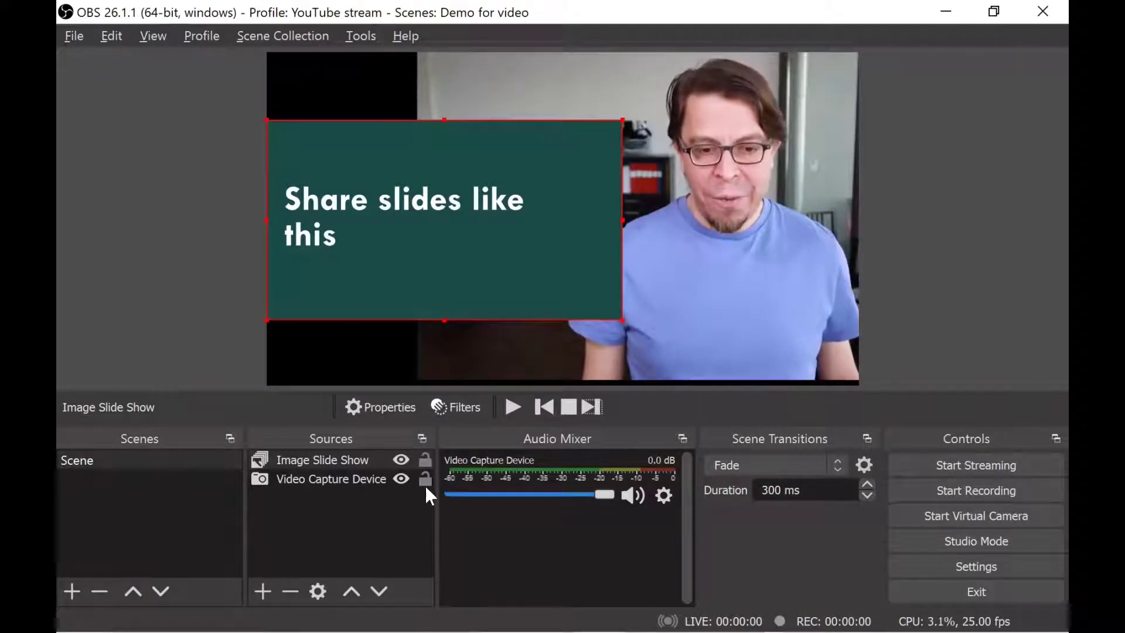
Lock the Image Slide Show and Video Capture Device sources against changes in the preview.
click(427, 459)
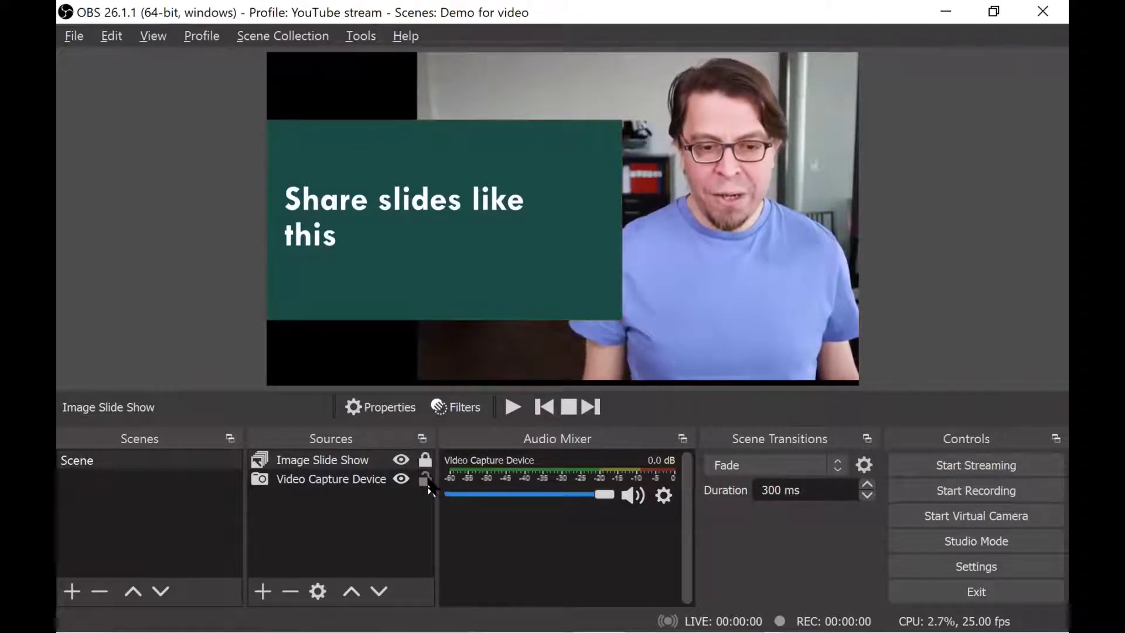
click(426, 478)
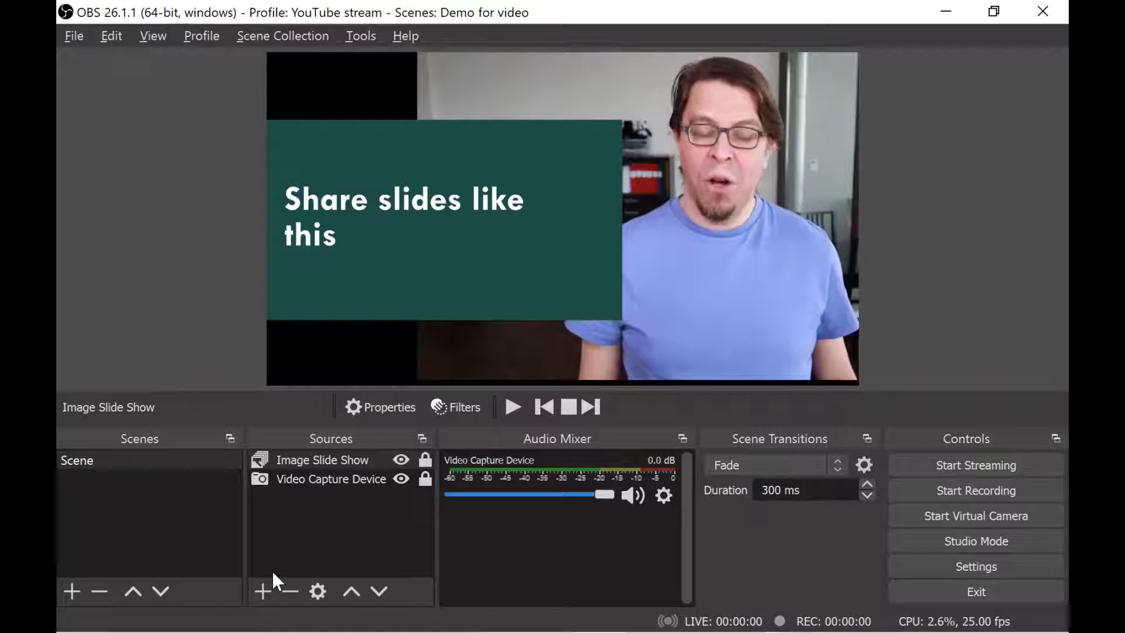
Add a new Color Source to the scene with the custom olive-brown color #726a4e at 1920 by 1080.
click(265, 586)
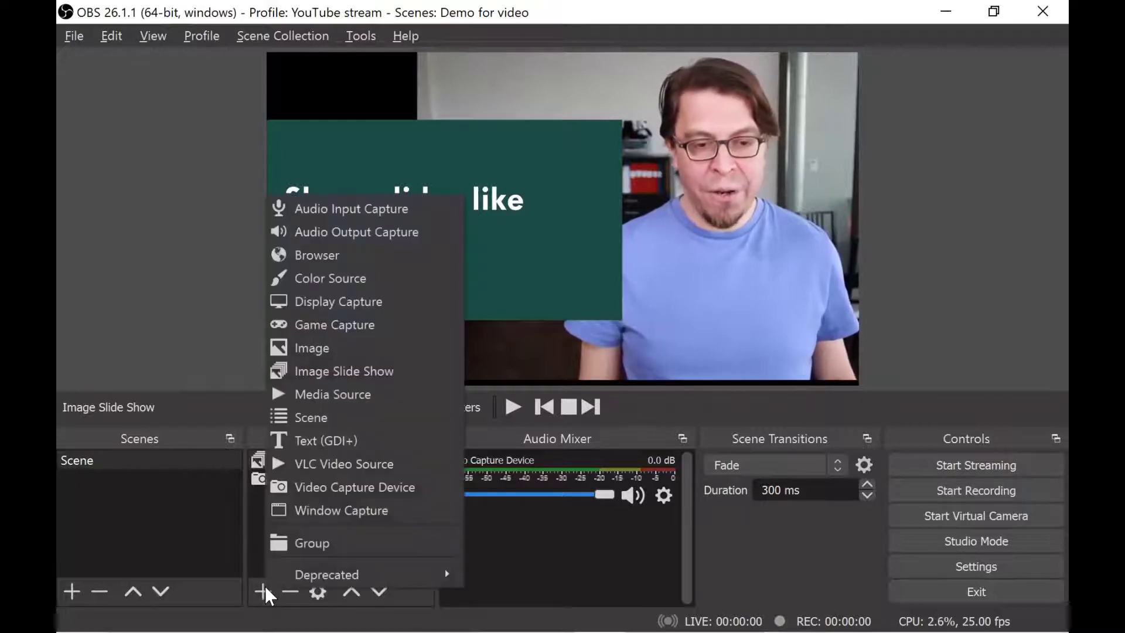
click(367, 280)
click(614, 473)
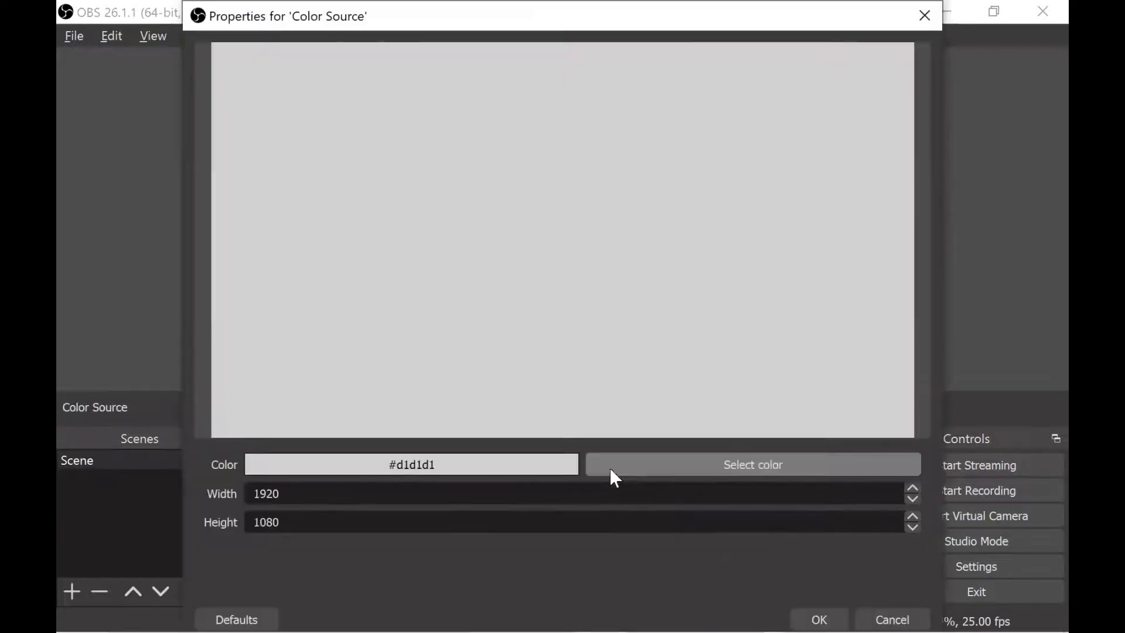
click(688, 472)
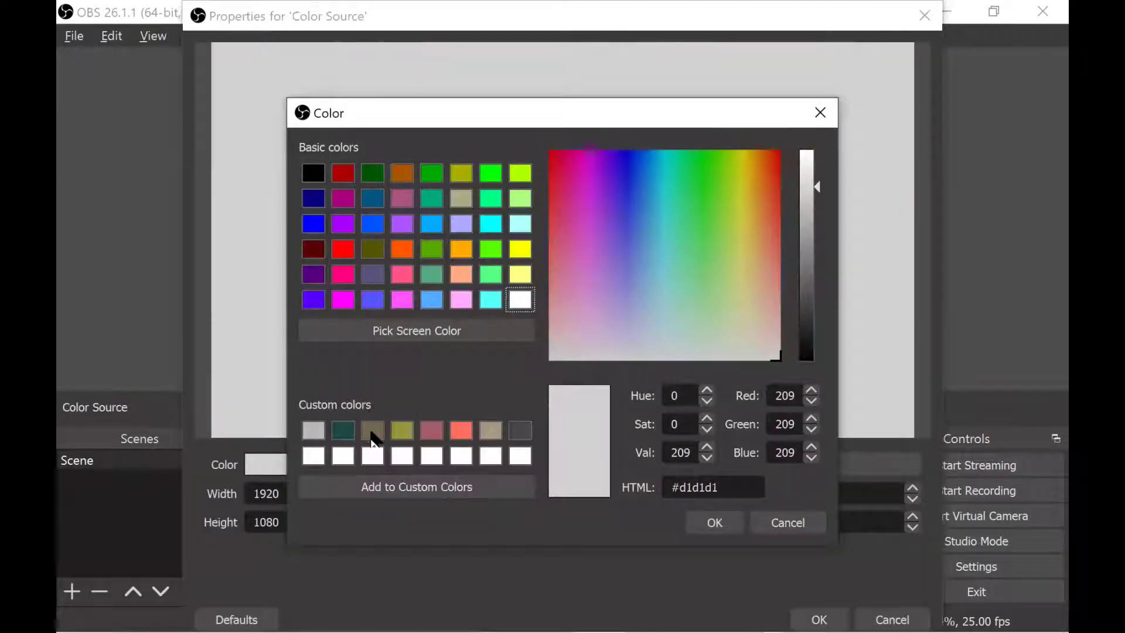
click(372, 432)
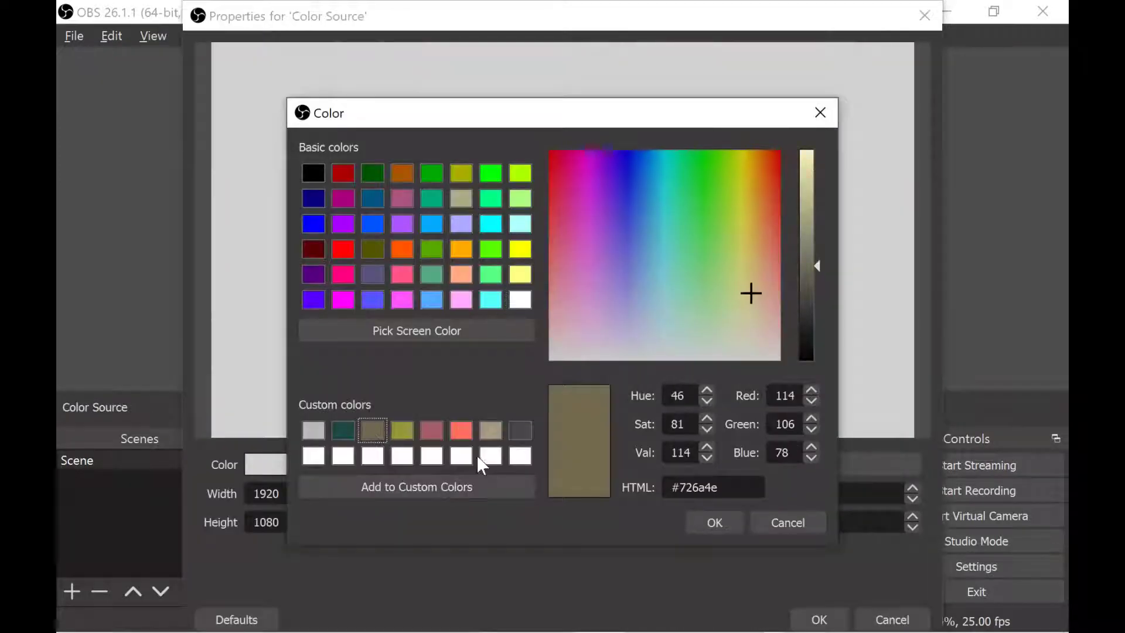
click(724, 518)
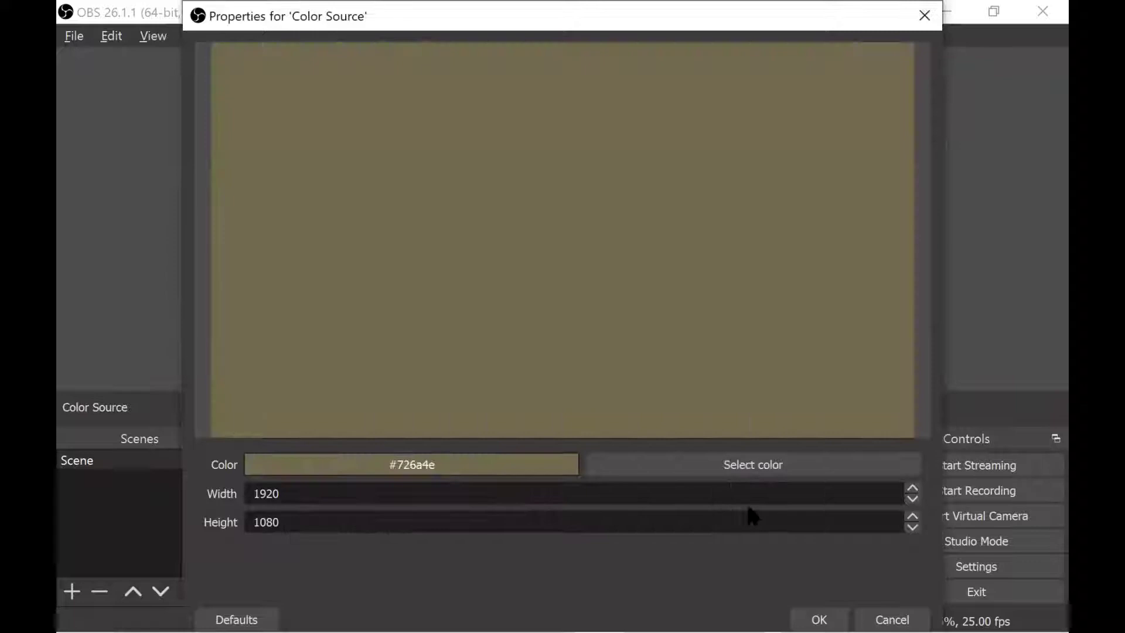
click(818, 603)
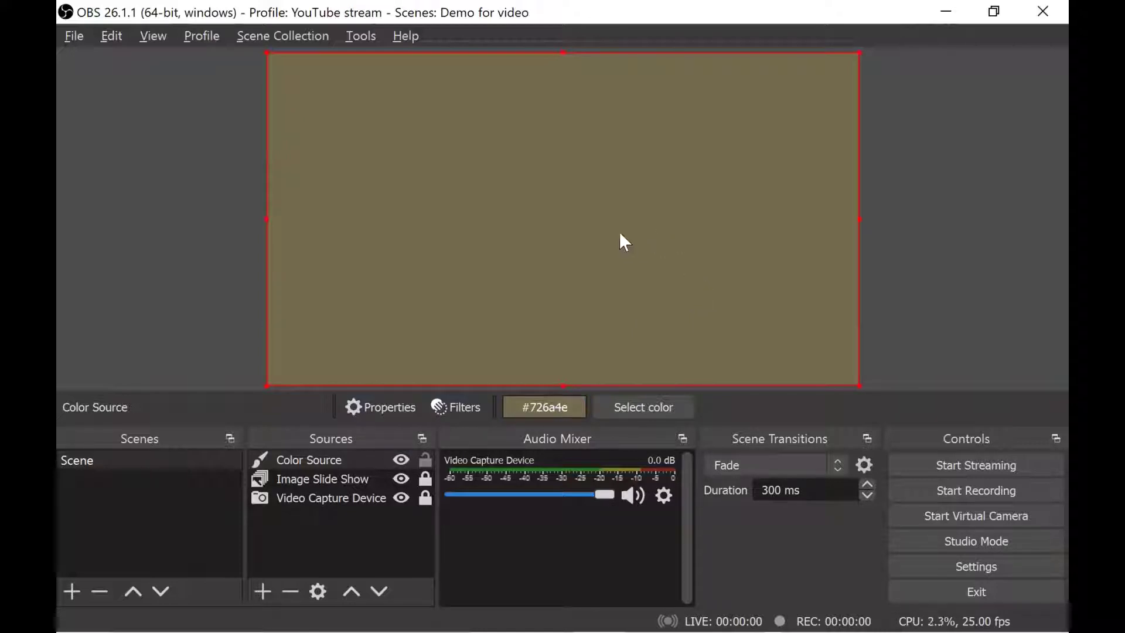
Shift the color source left so it covers about the left half of the canvas, and order it directly below the Image Slide Show.
drag(635, 209, 354, 210)
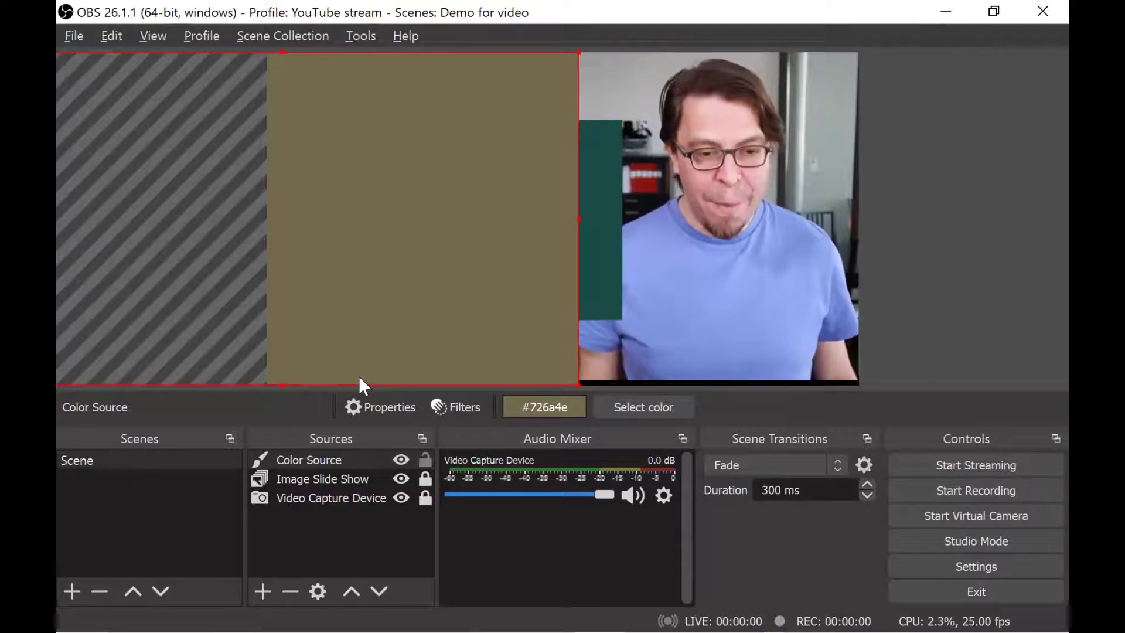
click(328, 459)
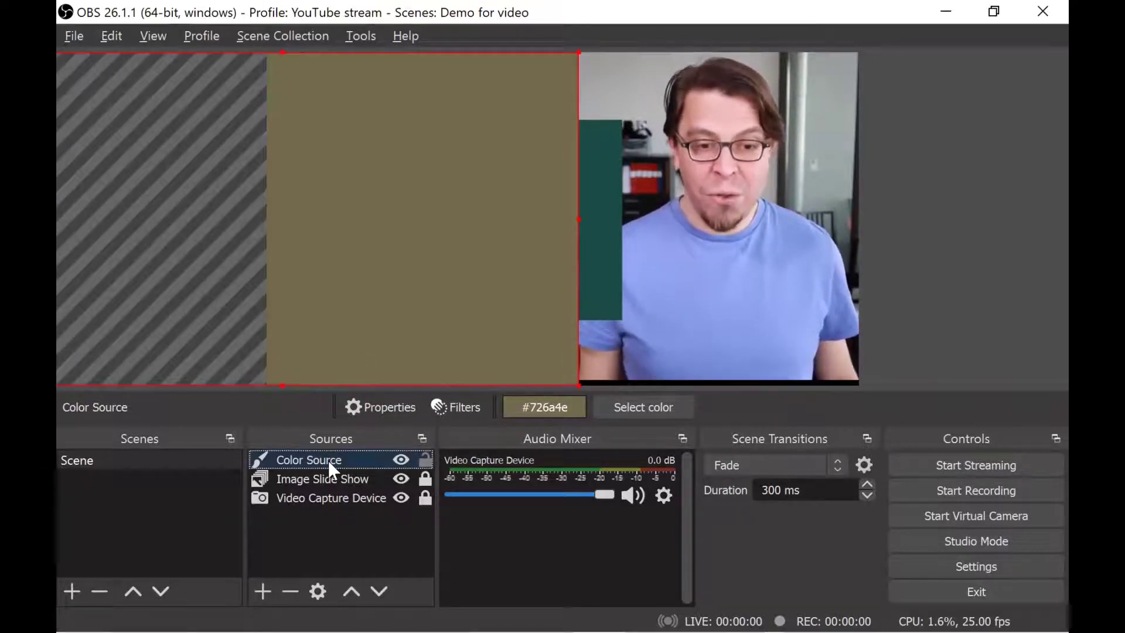
click(379, 591)
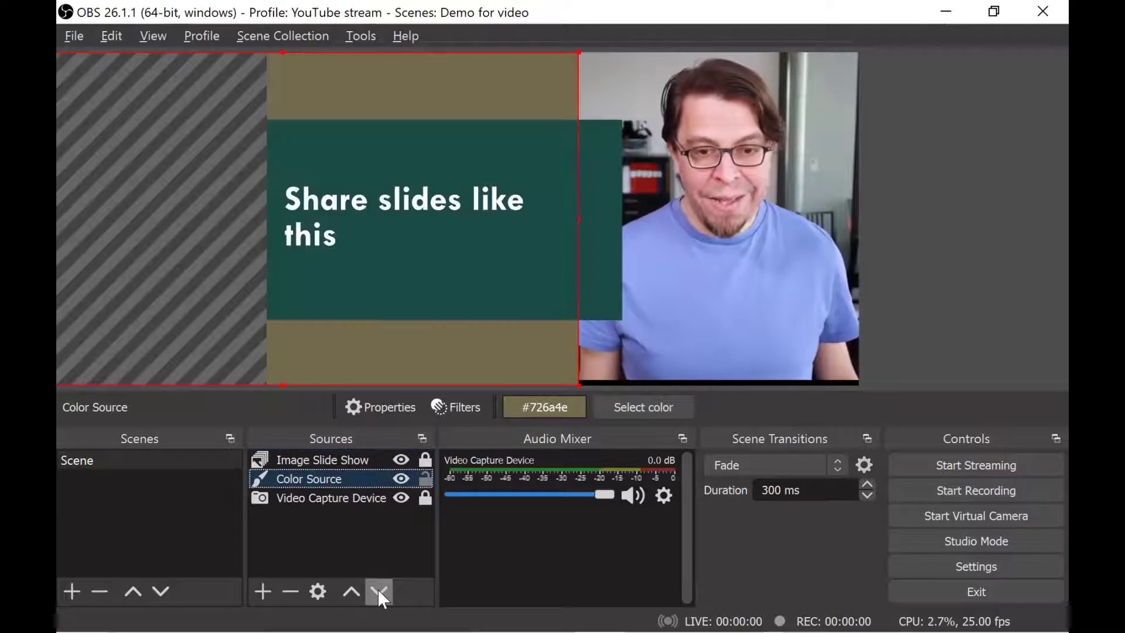
click(421, 554)
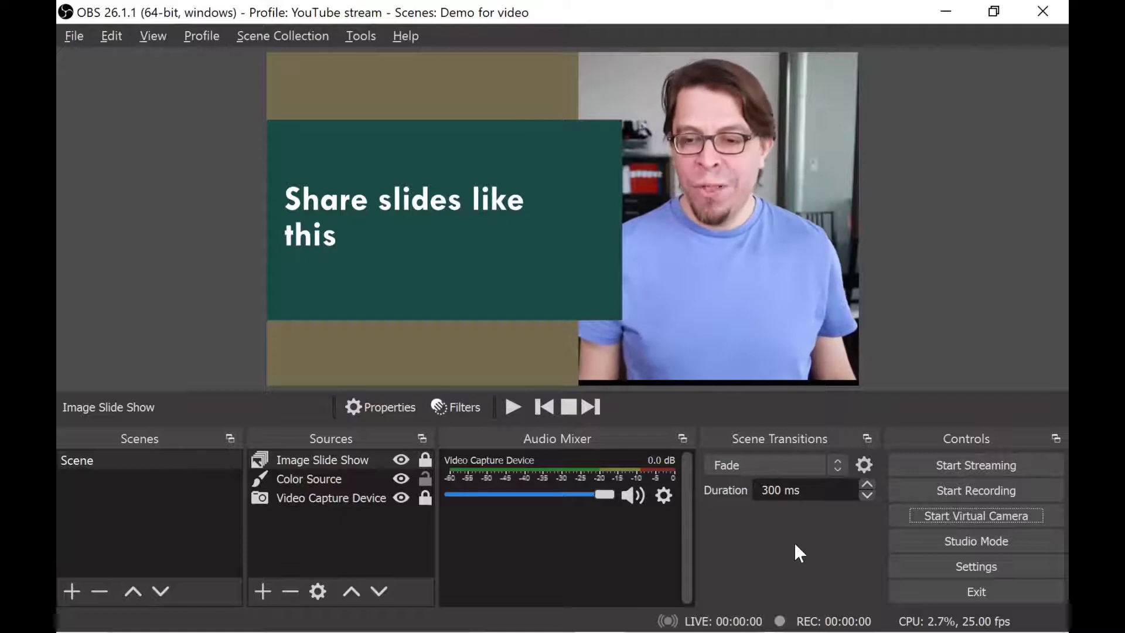
Start the virtual camera and, in Zoom's video settings, choose OBS Virtual Camera as the camera.
click(919, 515)
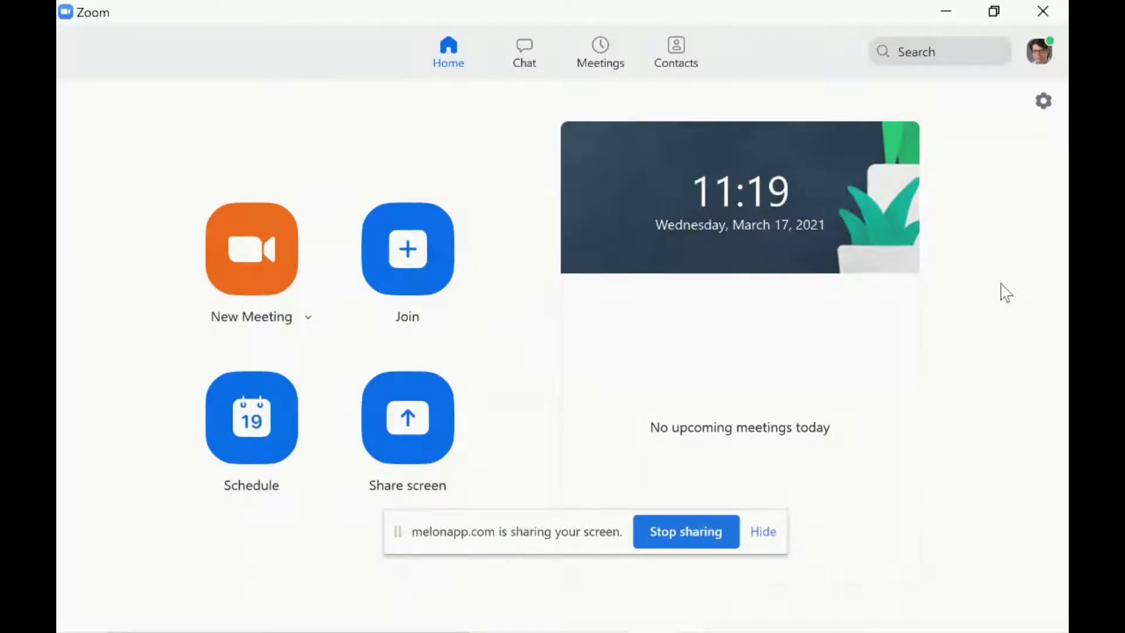
click(1050, 108)
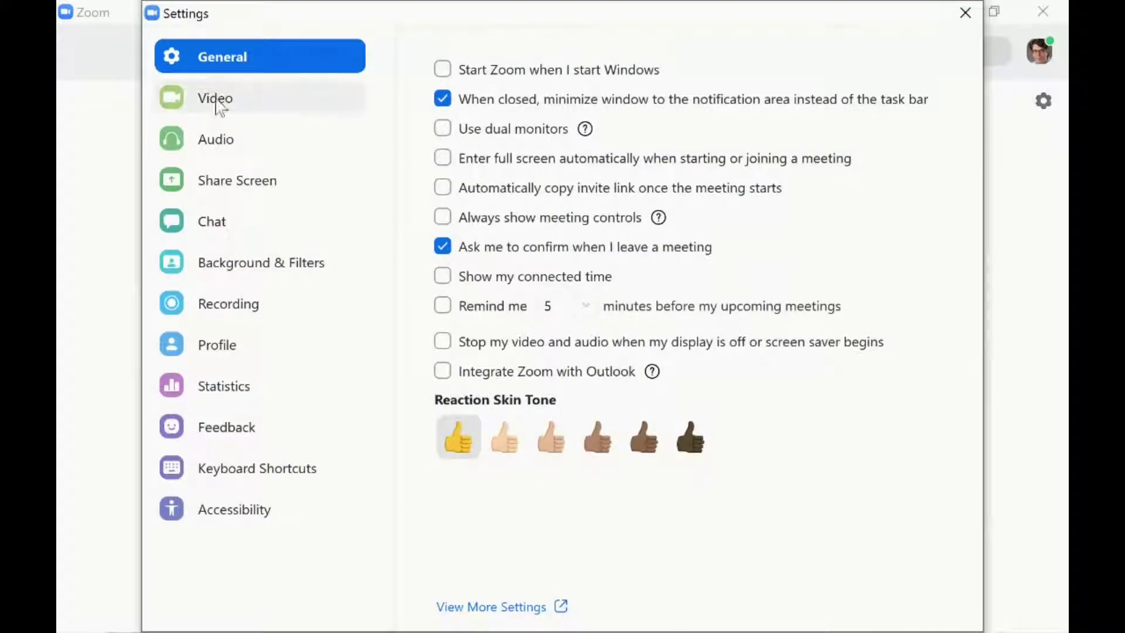
click(219, 106)
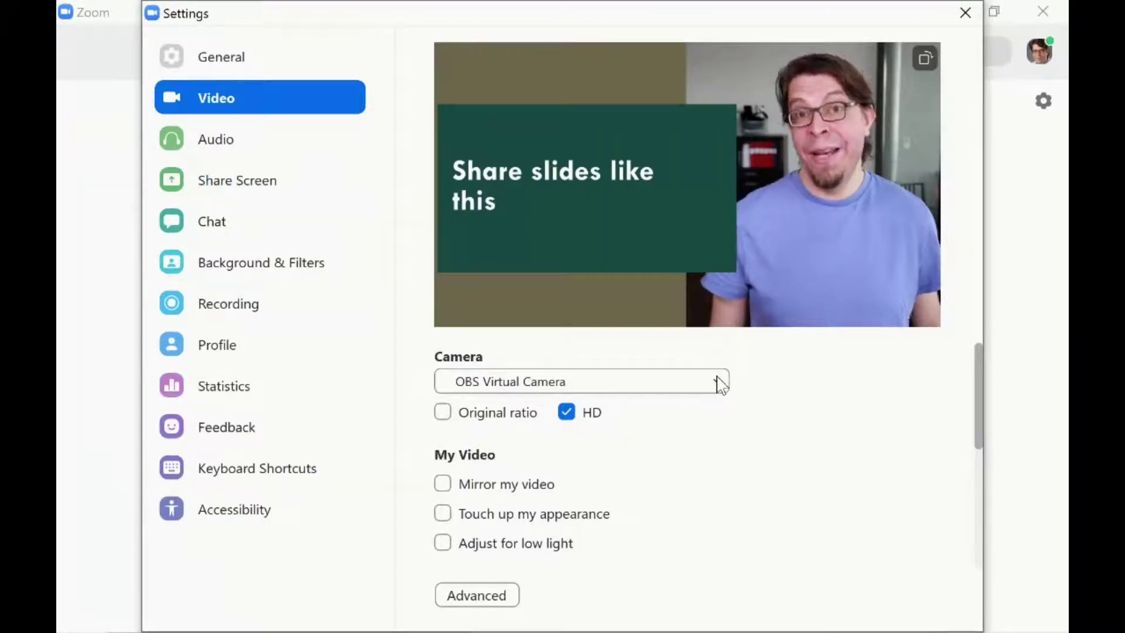
click(720, 385)
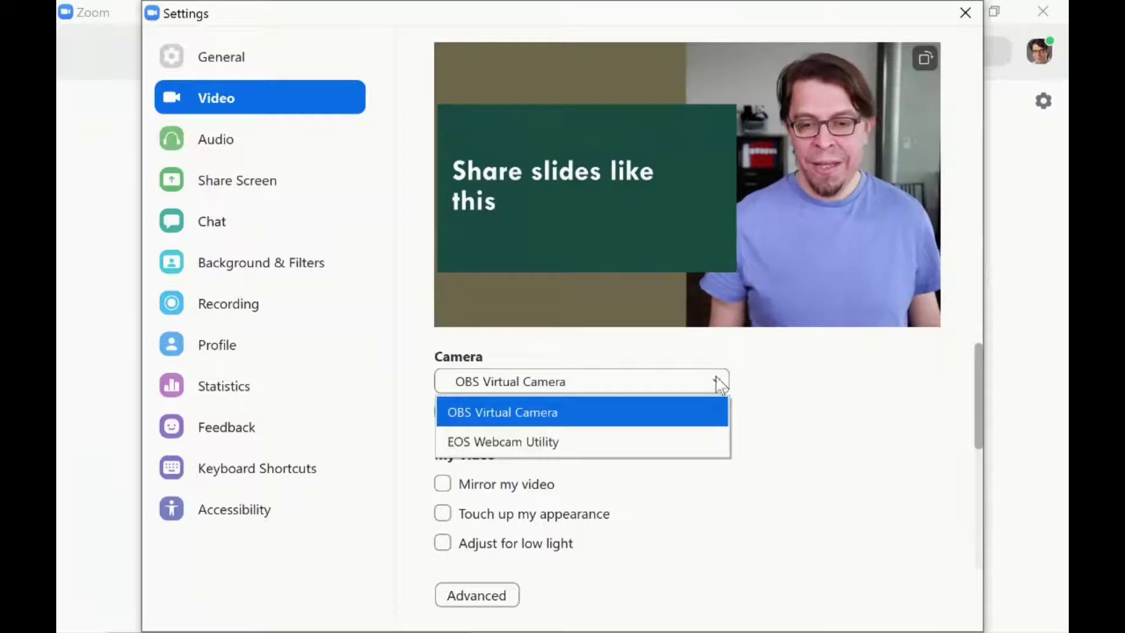
click(721, 387)
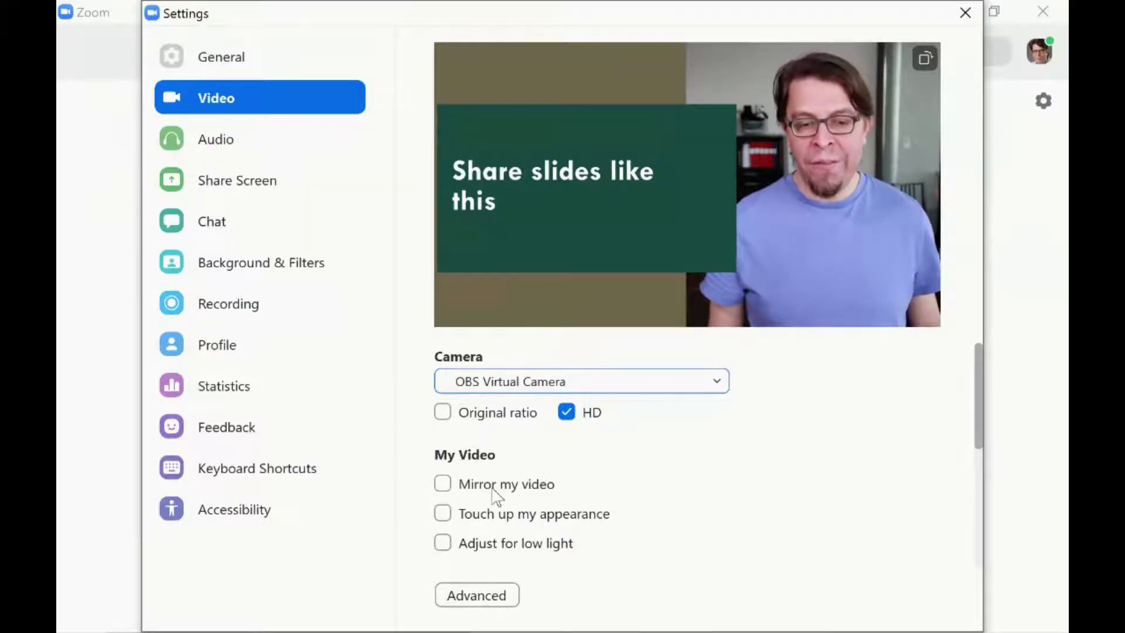
Try mirroring the video in Zoom's video settings, and turn the mirroring back off.
click(443, 484)
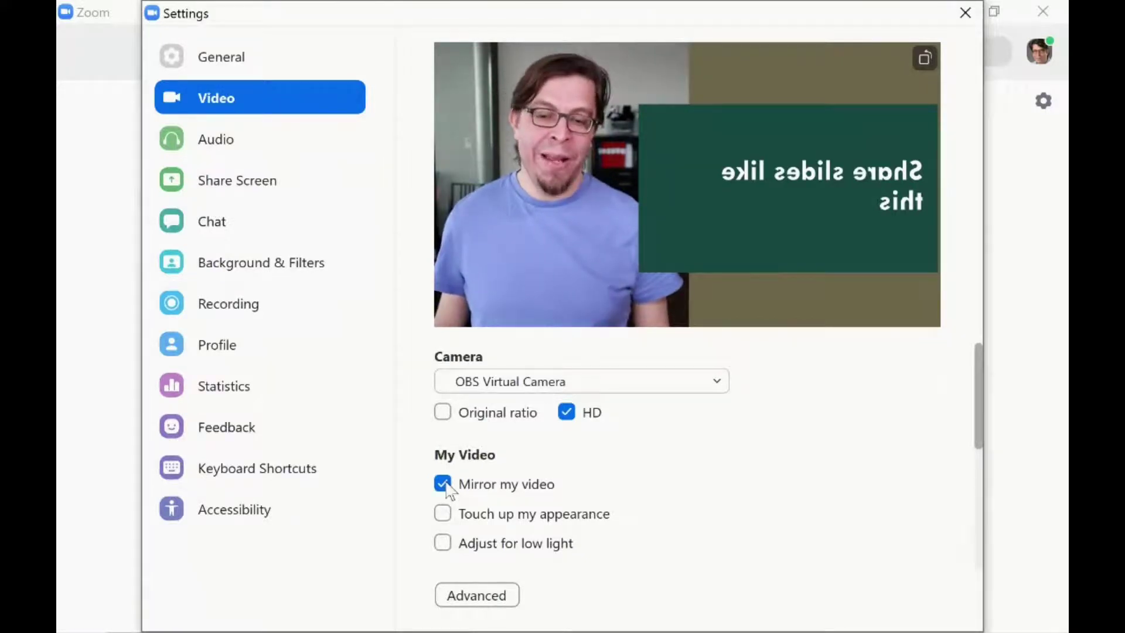
click(448, 489)
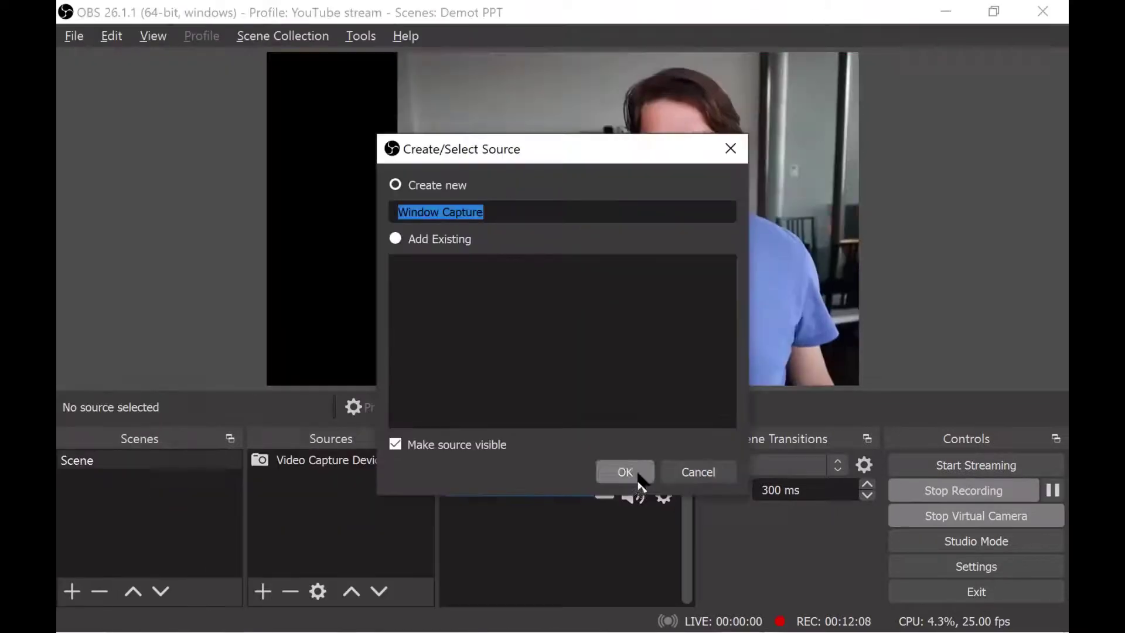
In OBS, add a new Window Capture source to the Demot PPT scene for the PowerPoint window of OfVC slides Facet.pptx.
click(624, 471)
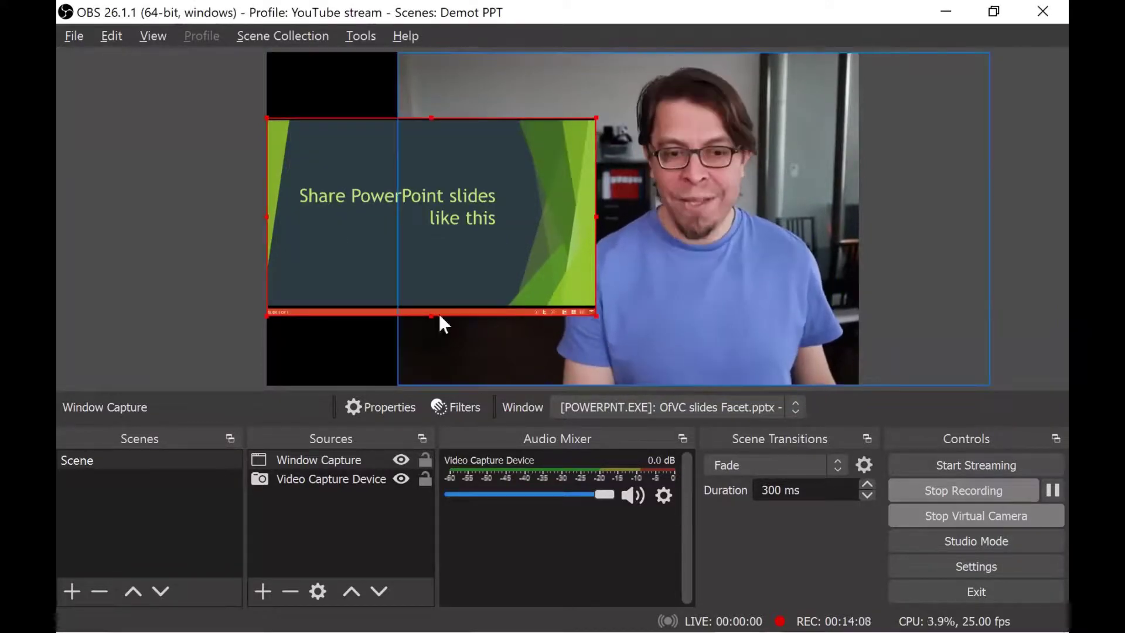
click(482, 95)
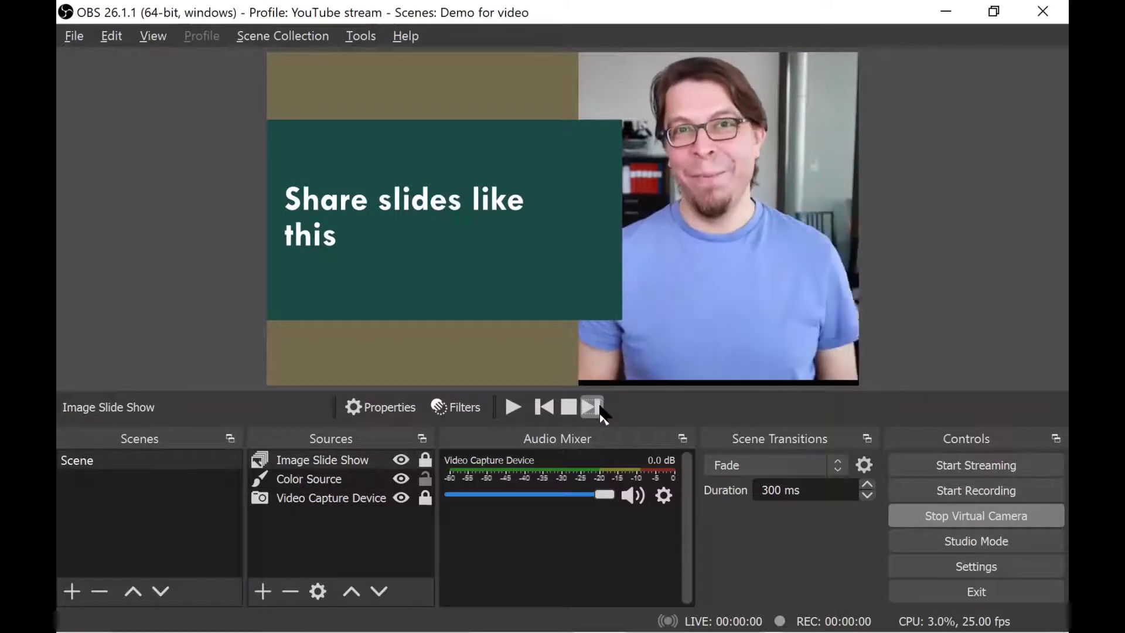
Open the Image Slide Show's properties and examine how the slide image files in the Demo folder are named and ordered.
click(592, 406)
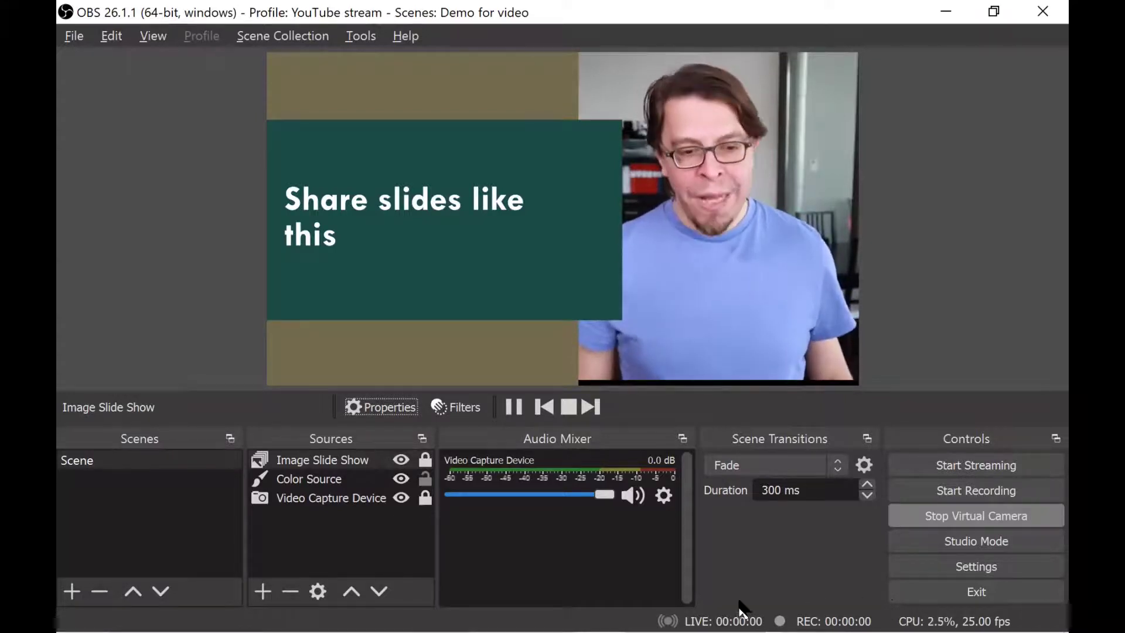
click(346, 455)
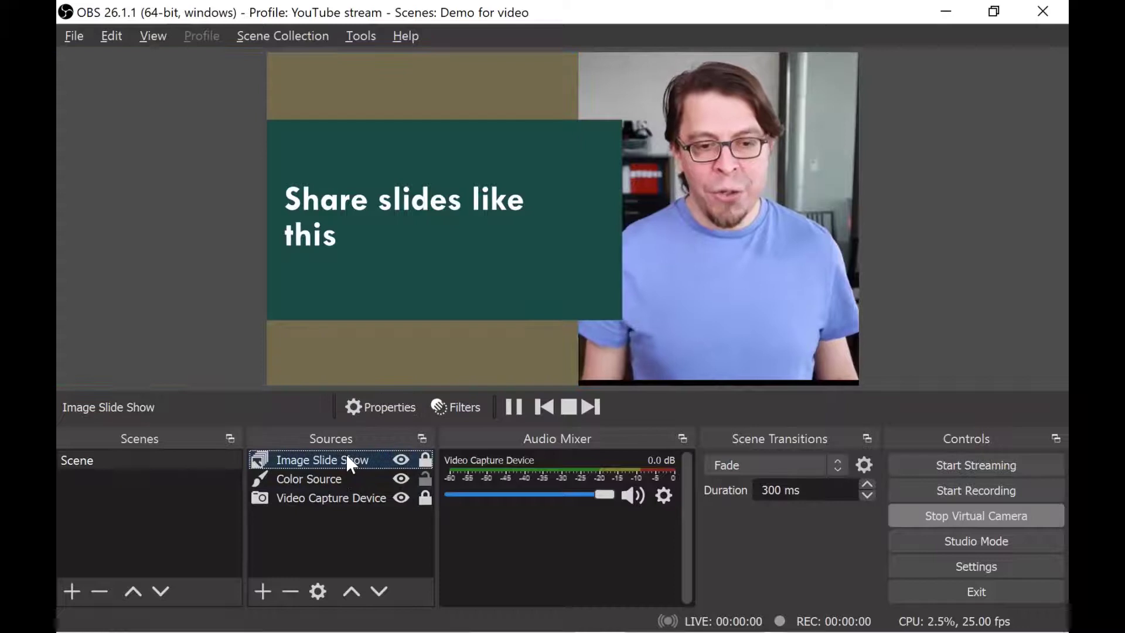
click(391, 409)
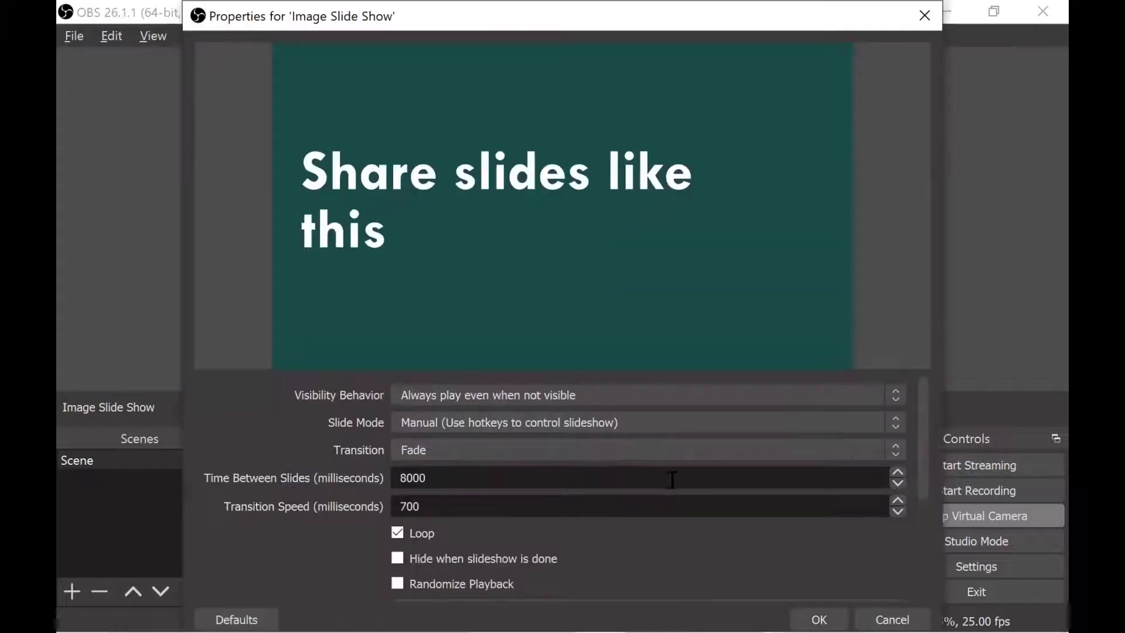
drag(927, 471, 932, 573)
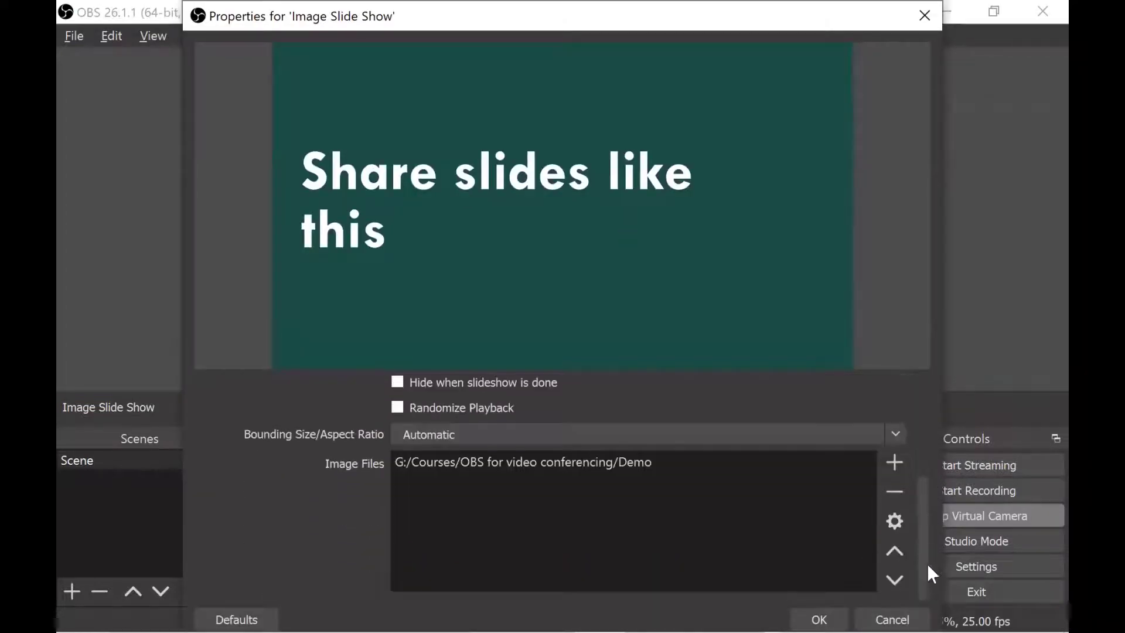
click(899, 461)
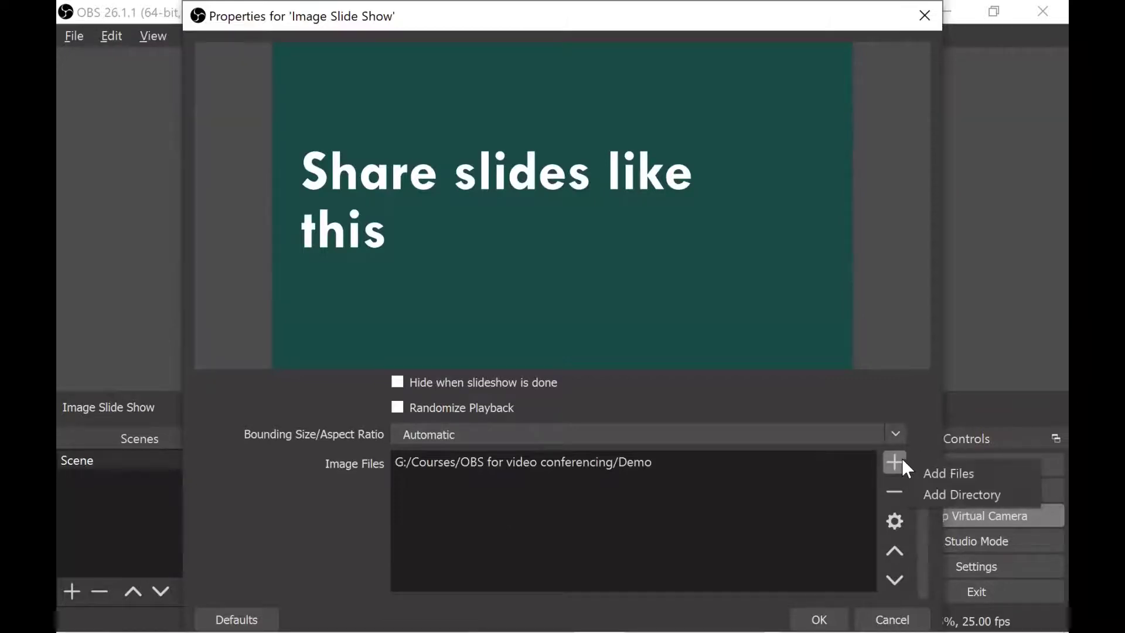
click(941, 477)
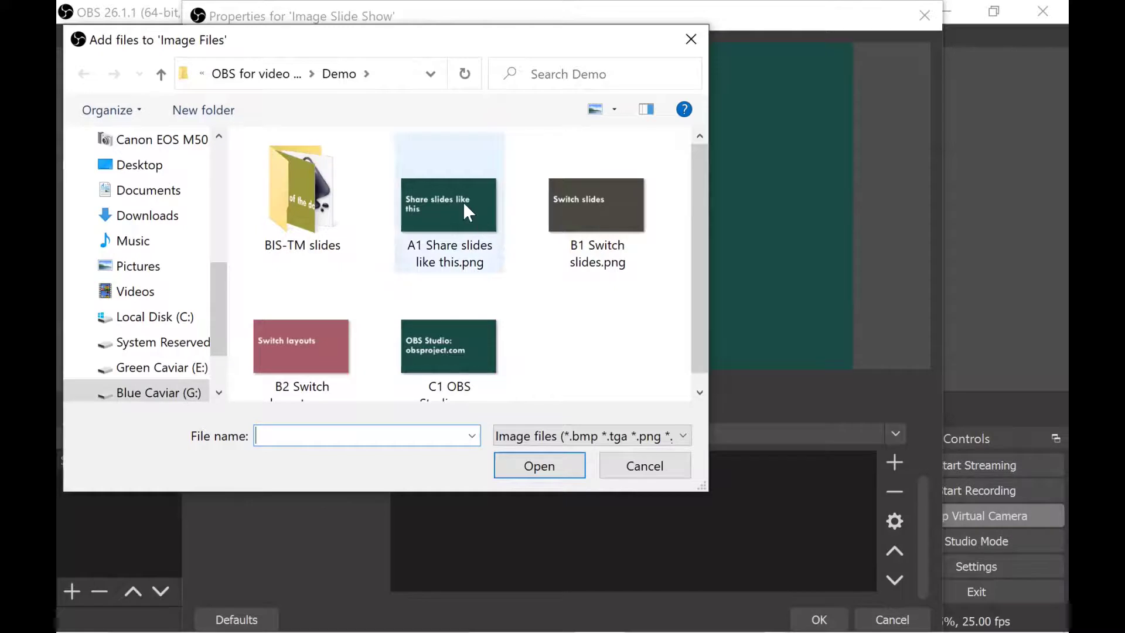
mouse_move(462, 202)
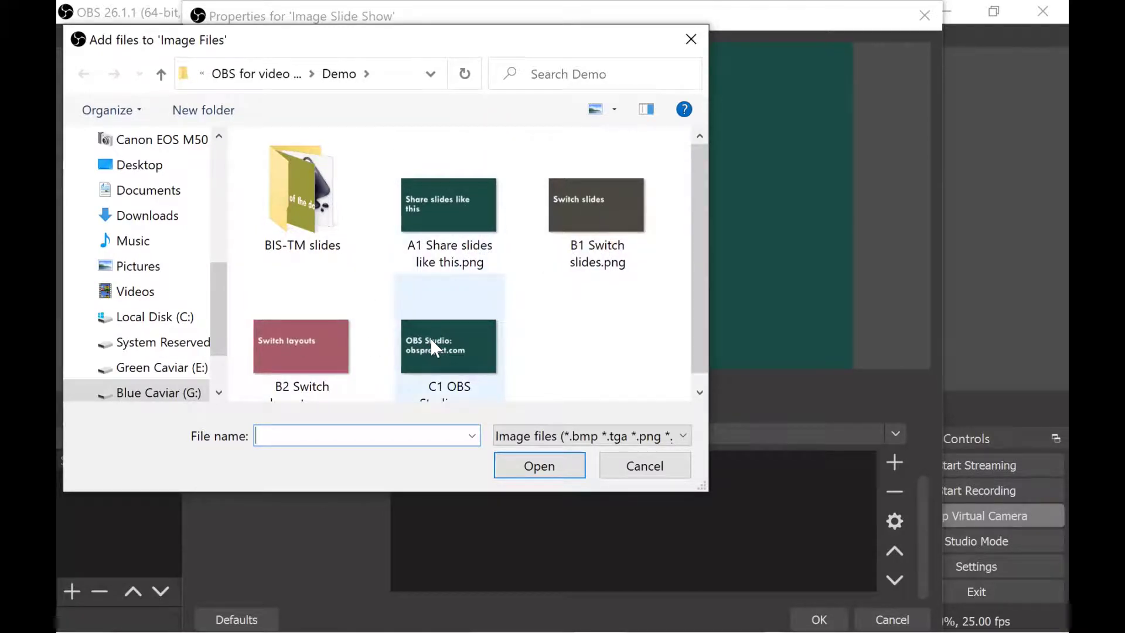
mouse_move(432, 343)
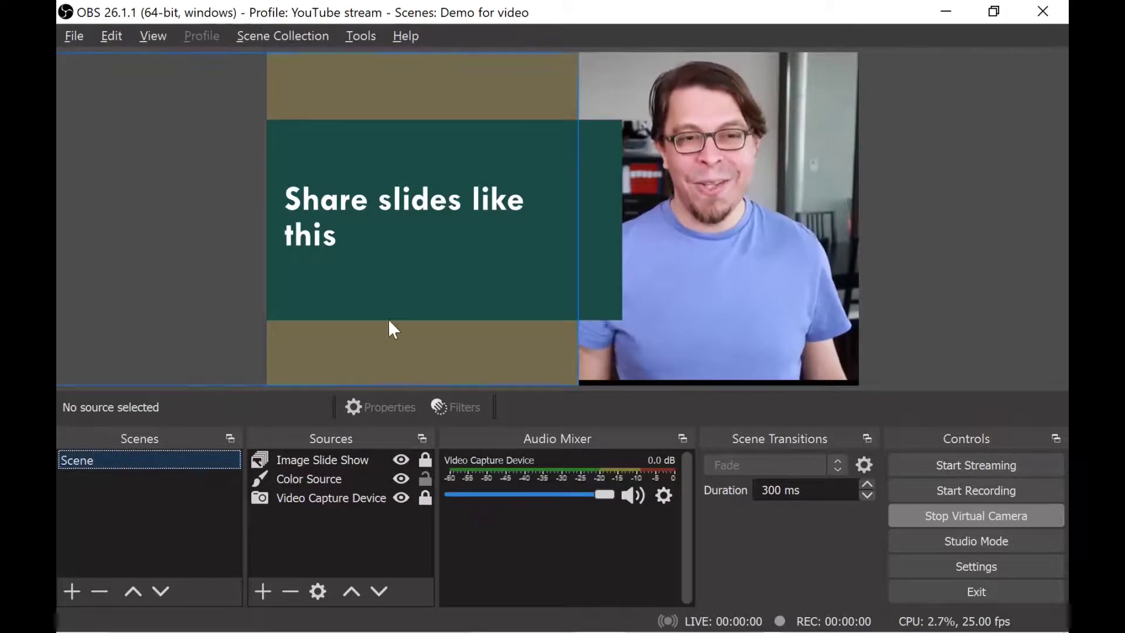
Switch to the YT stream SC scene collection and cycle through its Webcam only, Slides w cam, Fifty-fifty and Only slide scenes, ending on Fifty-fifty.
click(290, 38)
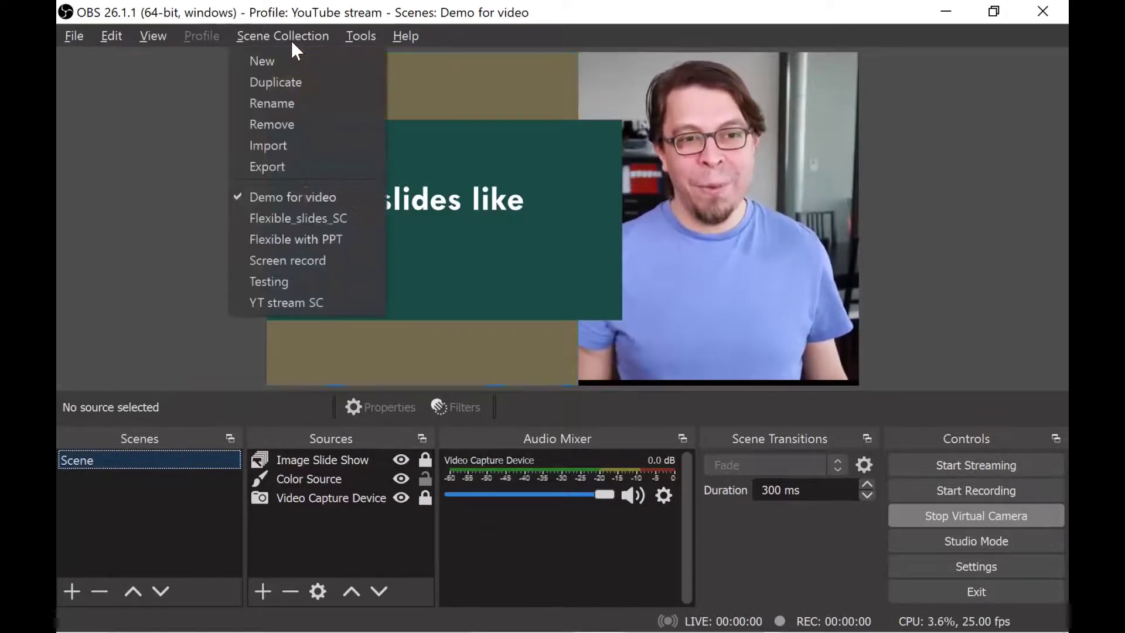
click(301, 304)
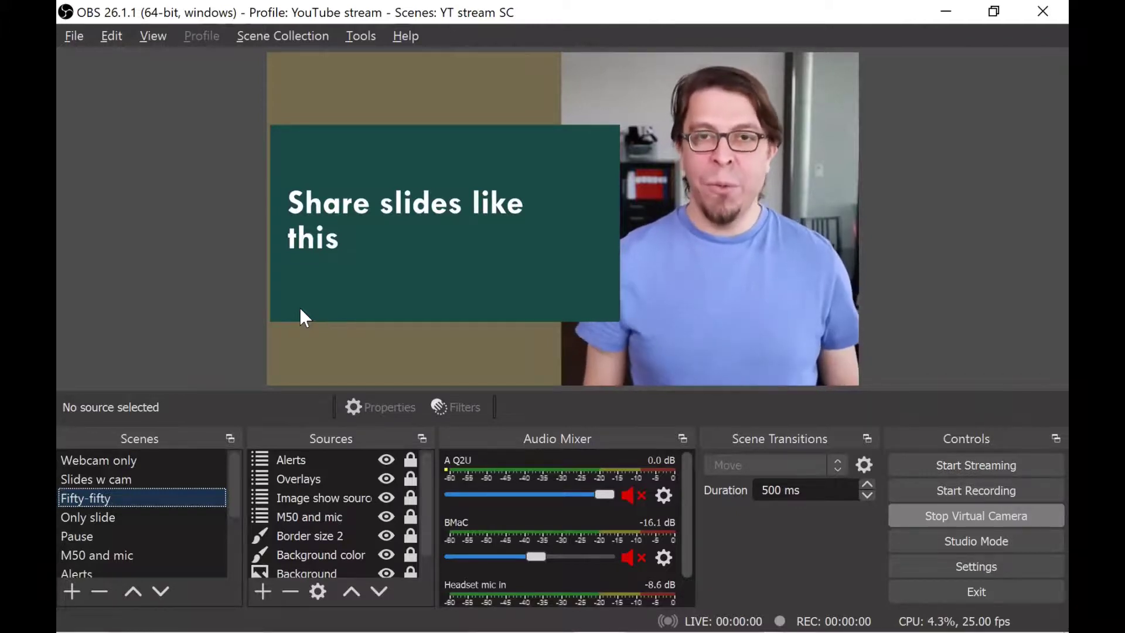
key(F1)
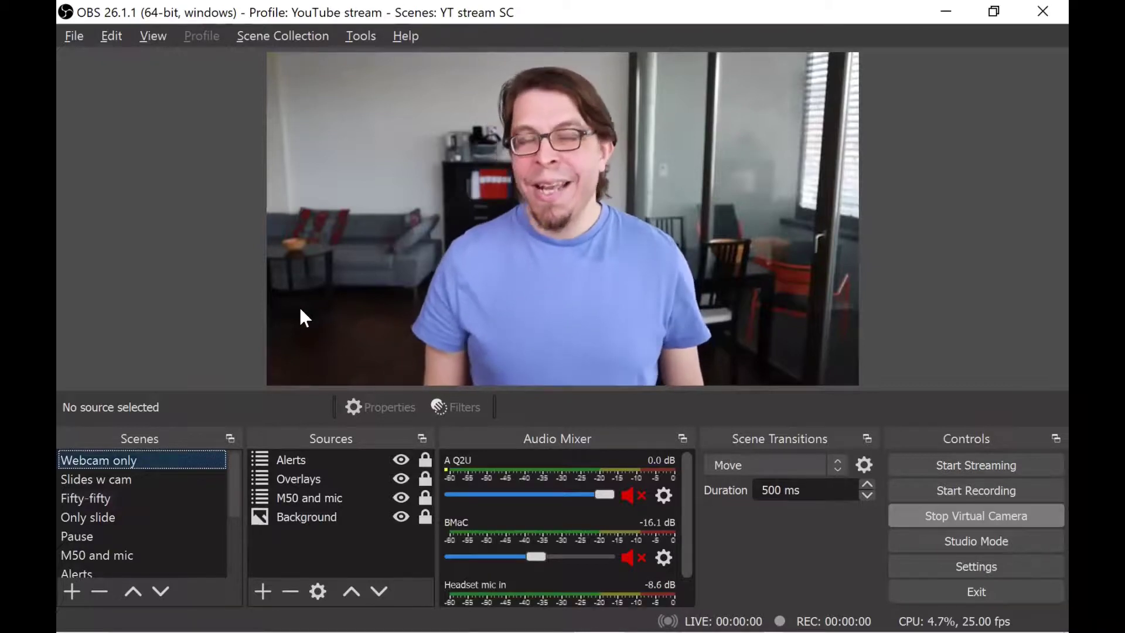
key(F3)
key(F2)
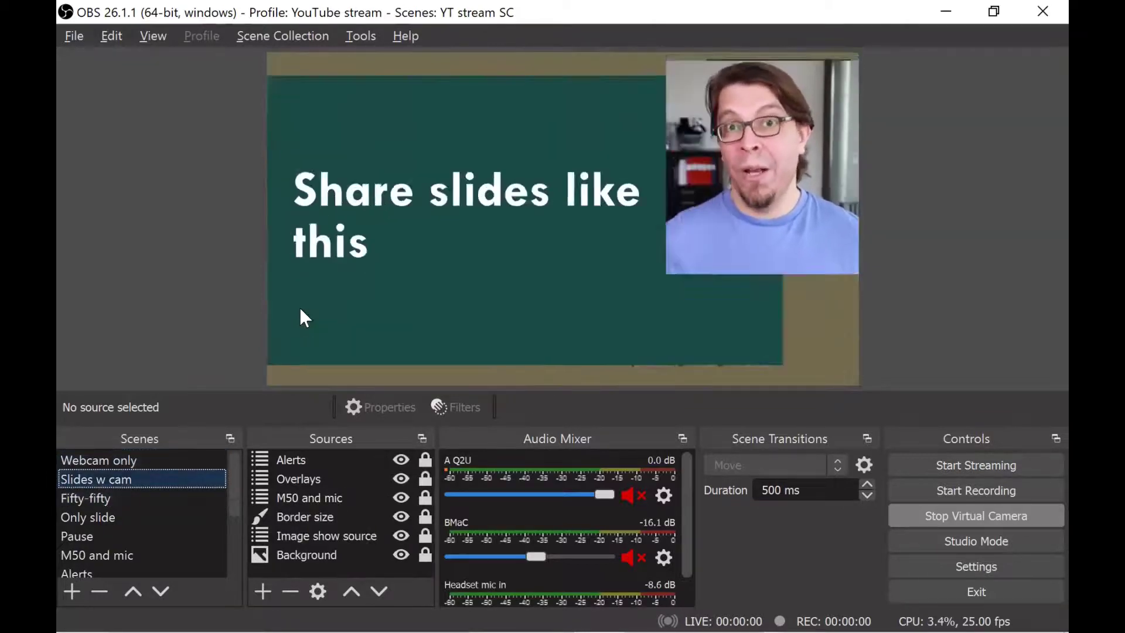
key(F3)
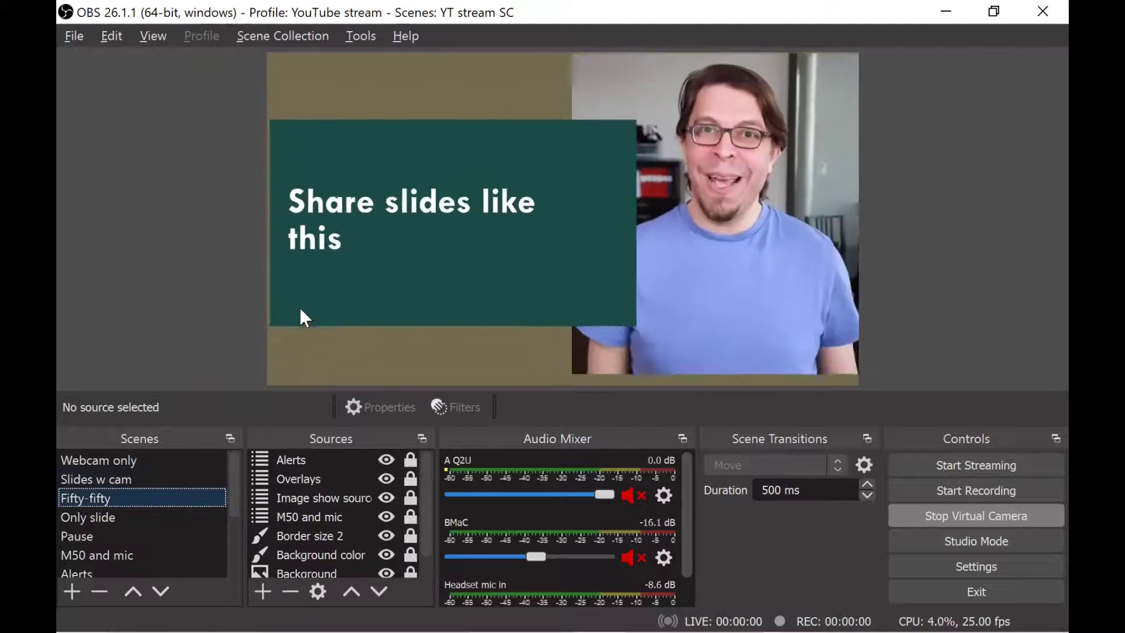
key(F4)
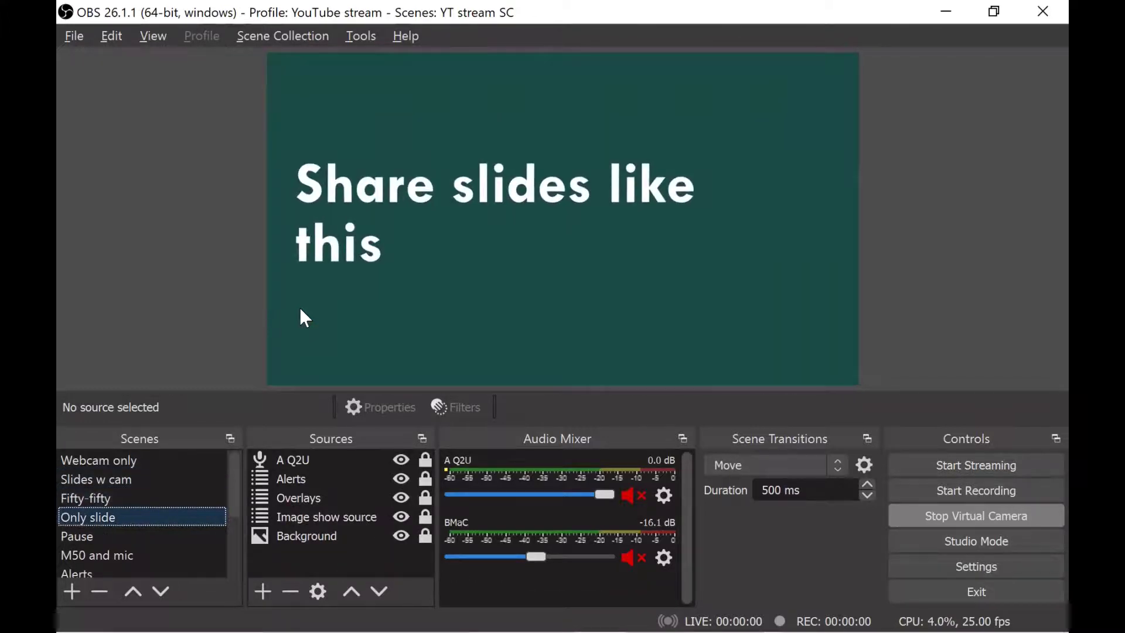
key(F2)
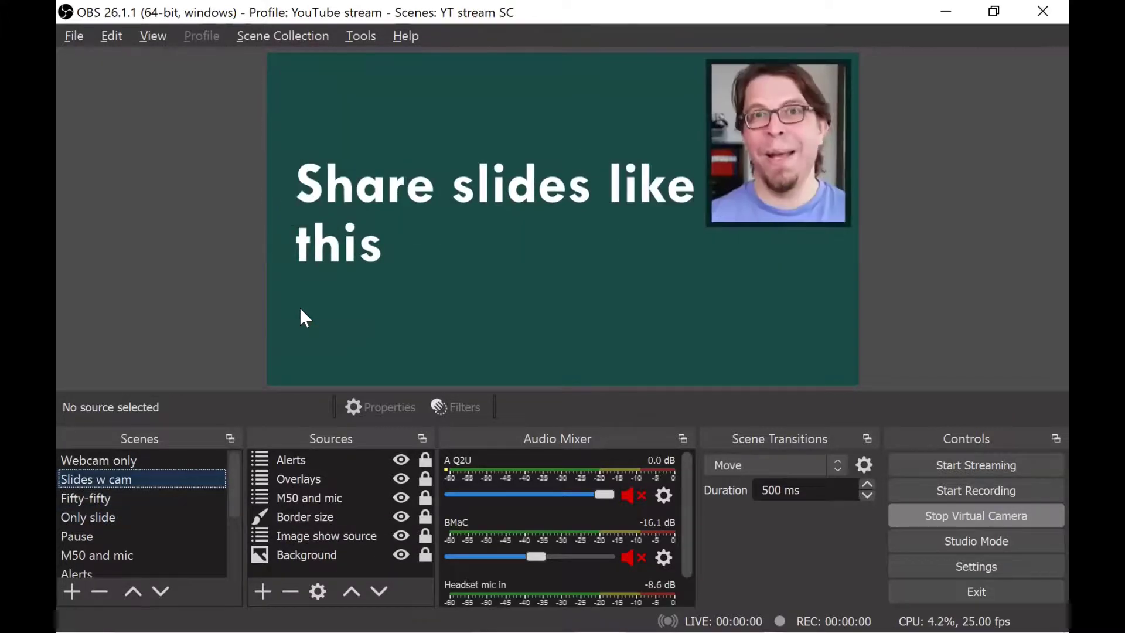
key(F1)
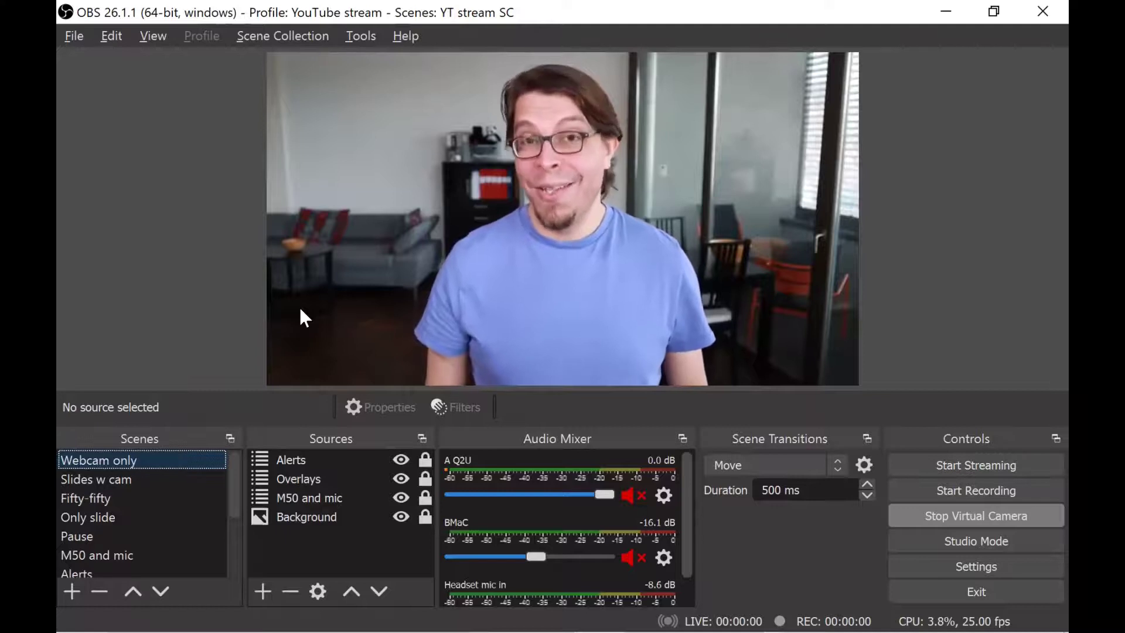
key(Down)
key(Down)
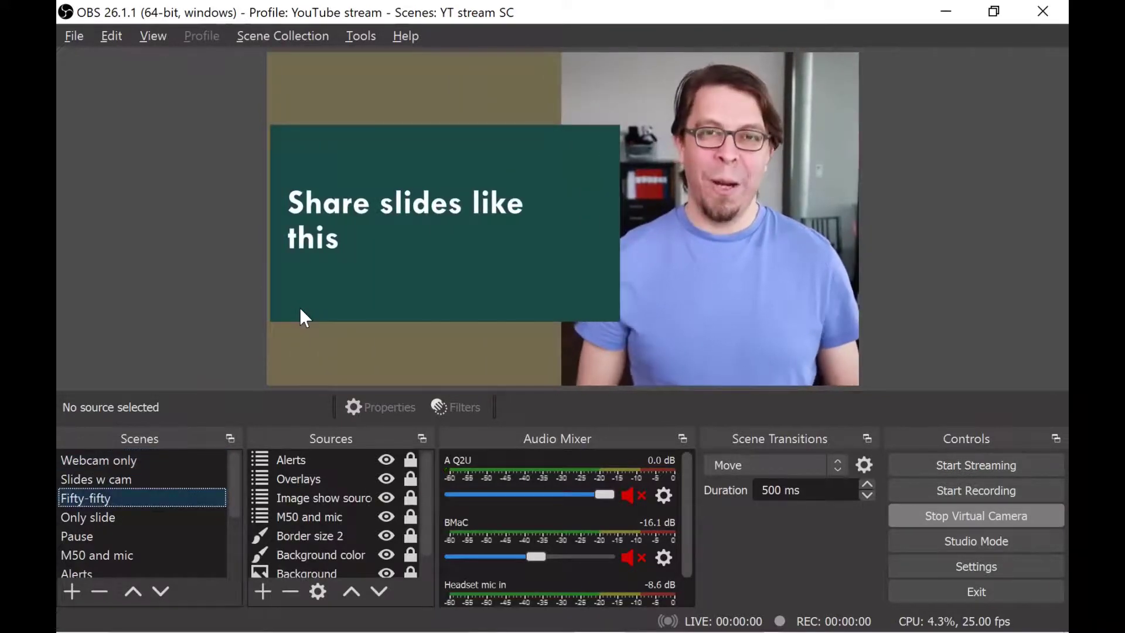
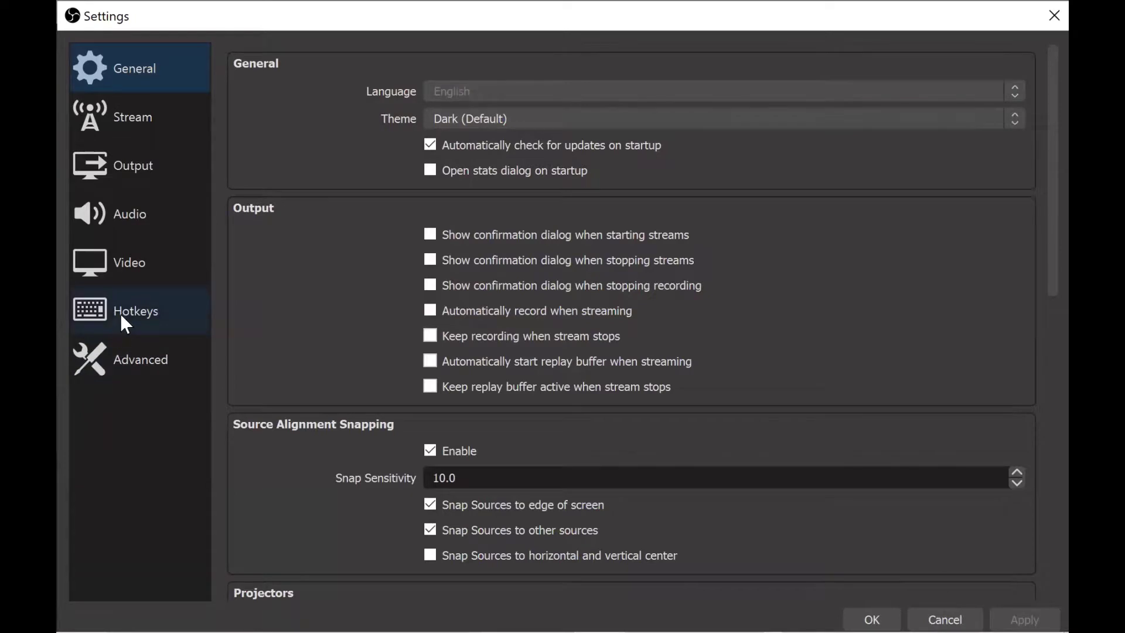
Set the Image Slide Show hotkeys to Ctrl + Num 6 for Next Slide and Ctrl + Num 4 for Previous Slide, and save the settings.
click(127, 315)
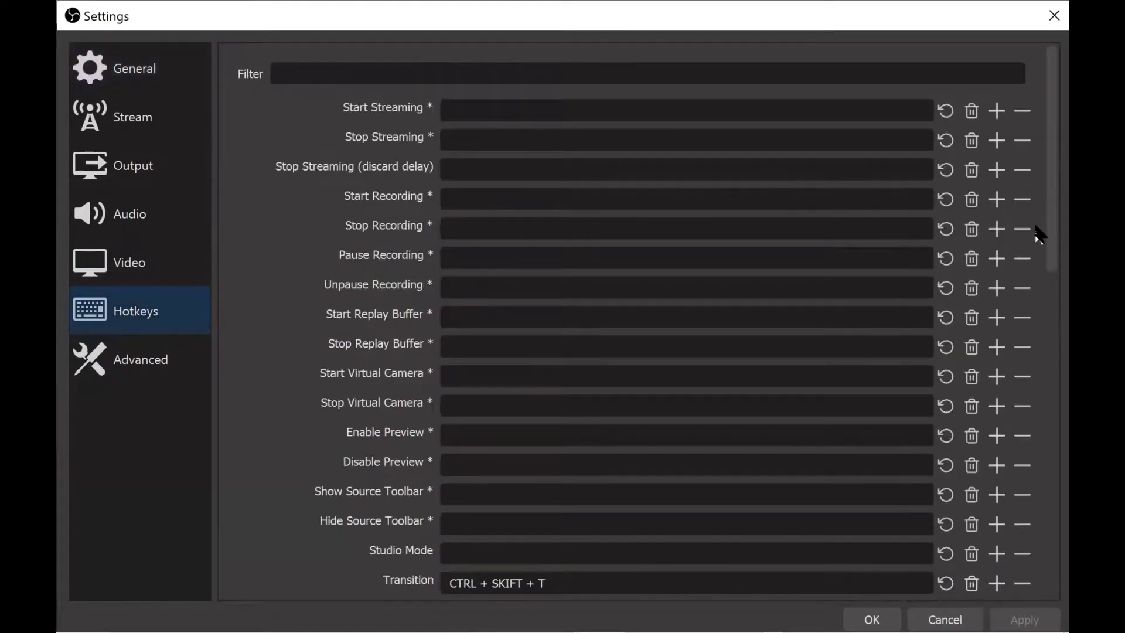
scroll(1033, 239, down, 6)
scroll(1020, 384, down, 10)
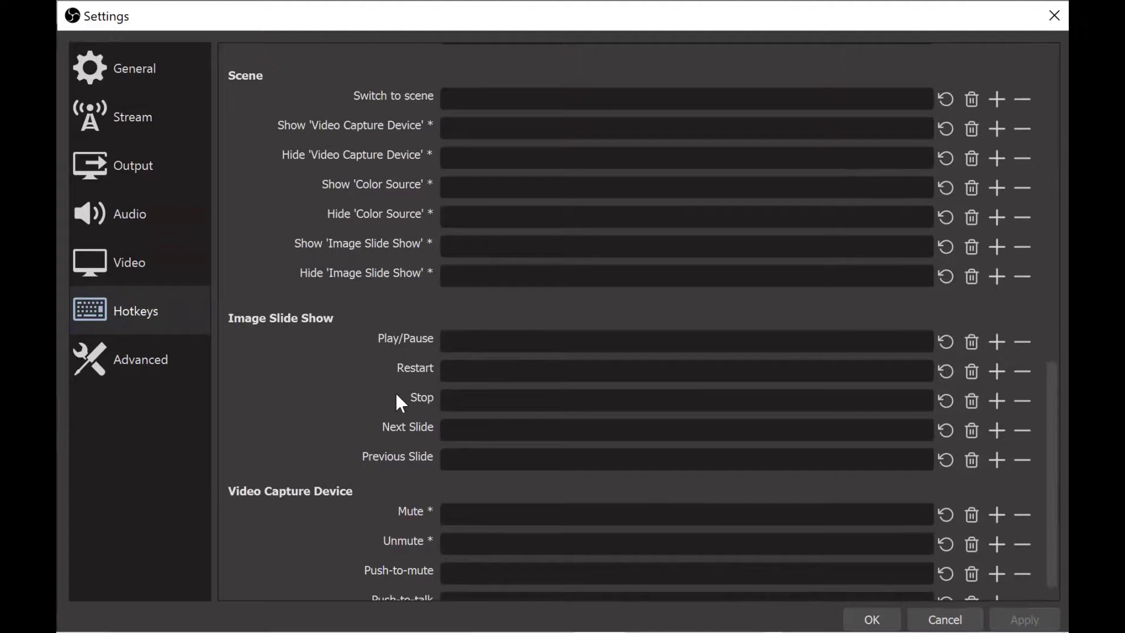
click(503, 430)
key(ctrl+KP_6)
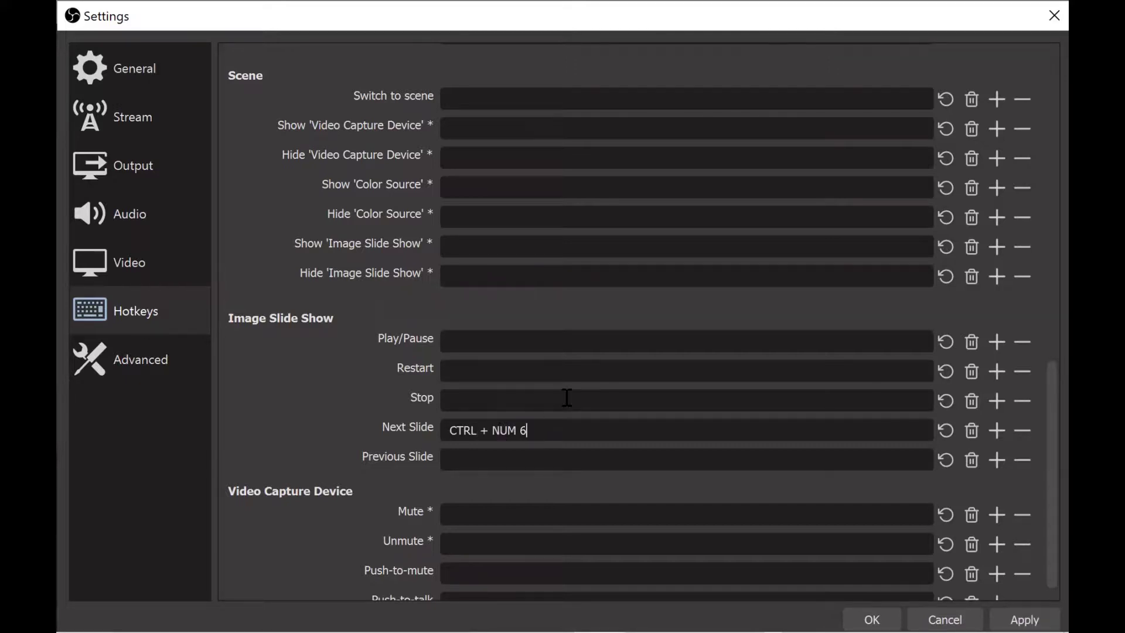
click(516, 459)
key(ctrl+KP_4)
click(872, 616)
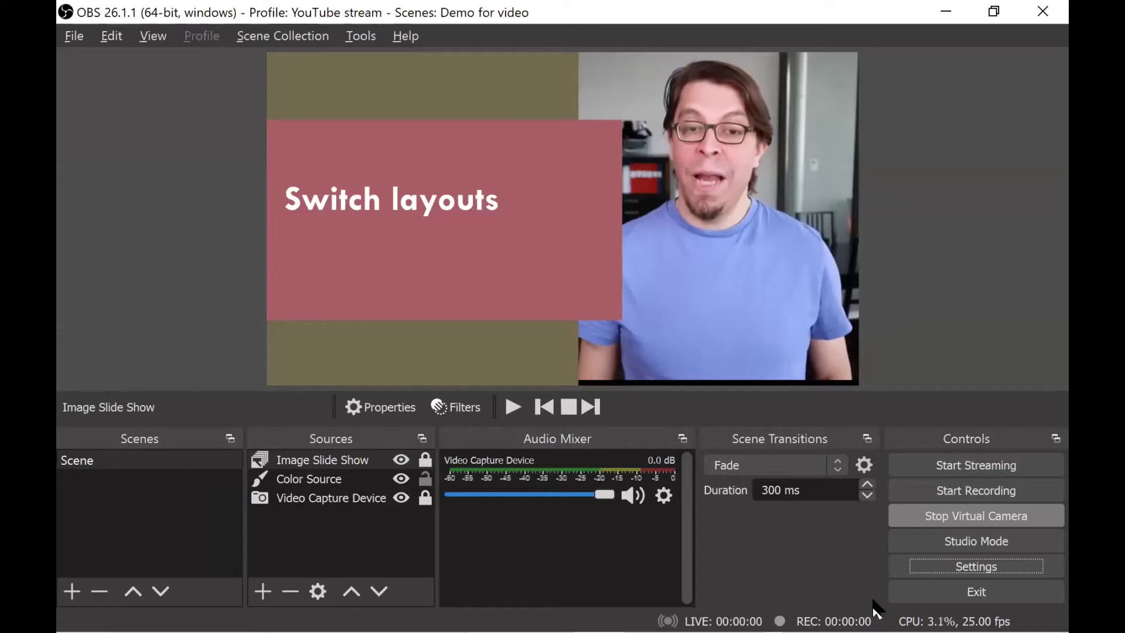
Use the Next Slide hotkey to advance the slide show to the "Share slides like this" slide.
key(ctrl+KP_6)
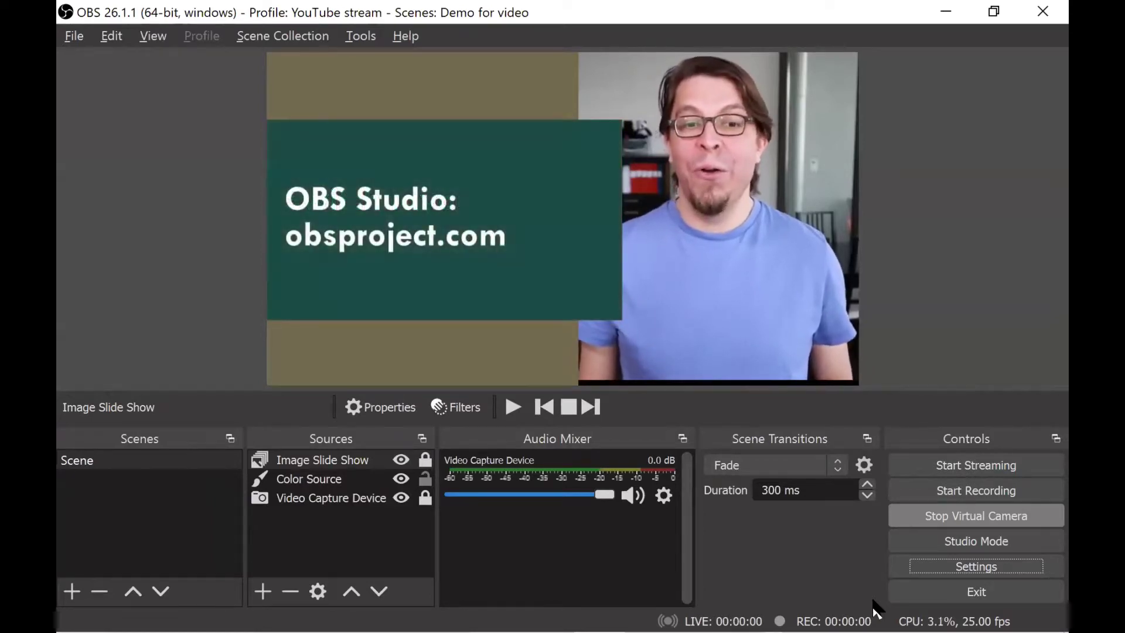
key(ctrl+KP_6)
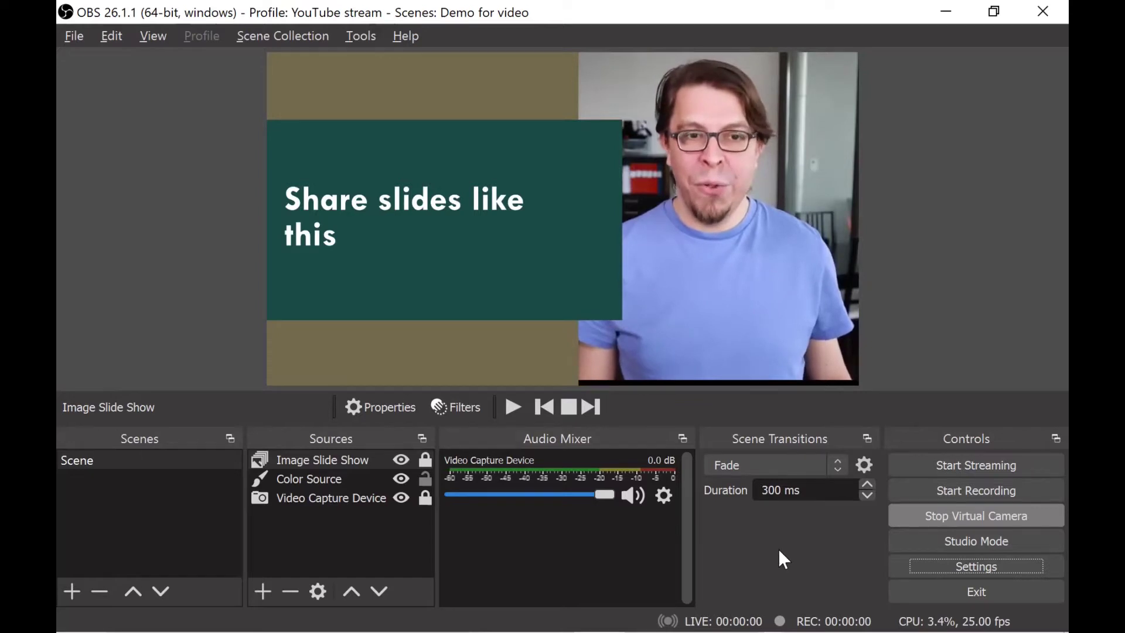
Switch from the Demo for video scene collection to YT stream SC.
click(296, 35)
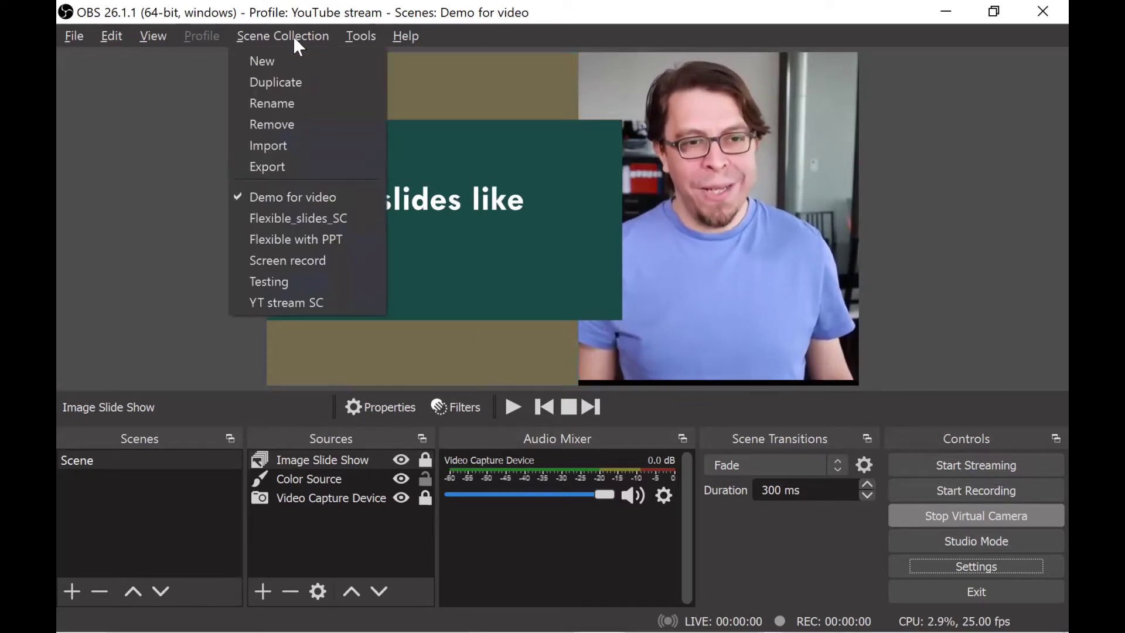
click(288, 304)
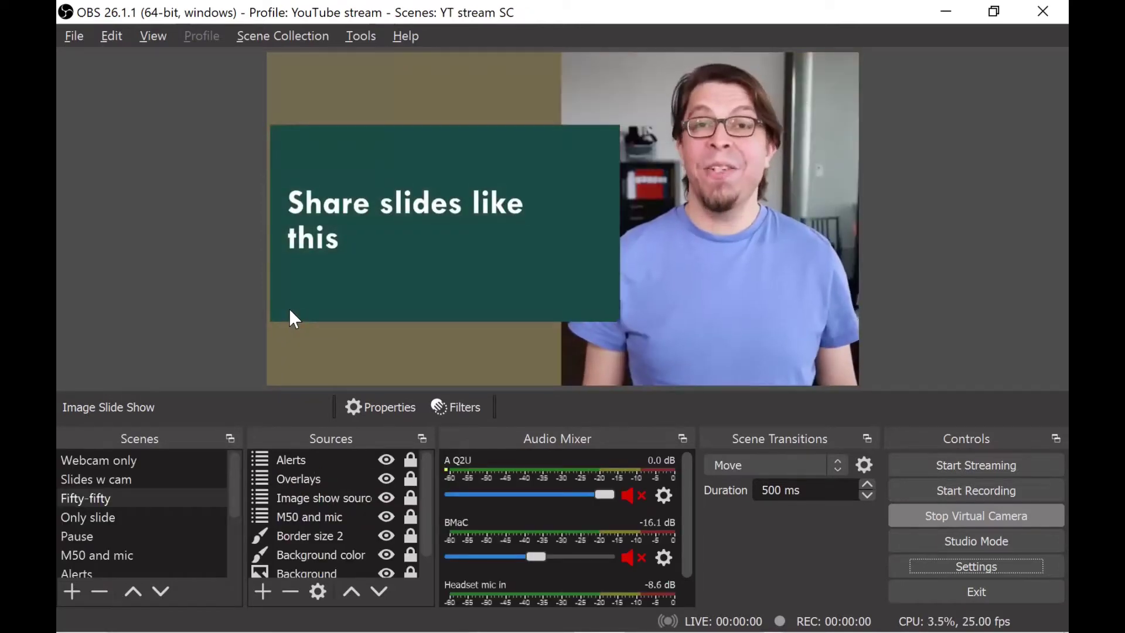
Use the scene hotkeys to switch through Slides w cam, Webcam only, Only slide and Slides w cam, ending on Fifty-fifty.
key(ctrl+2)
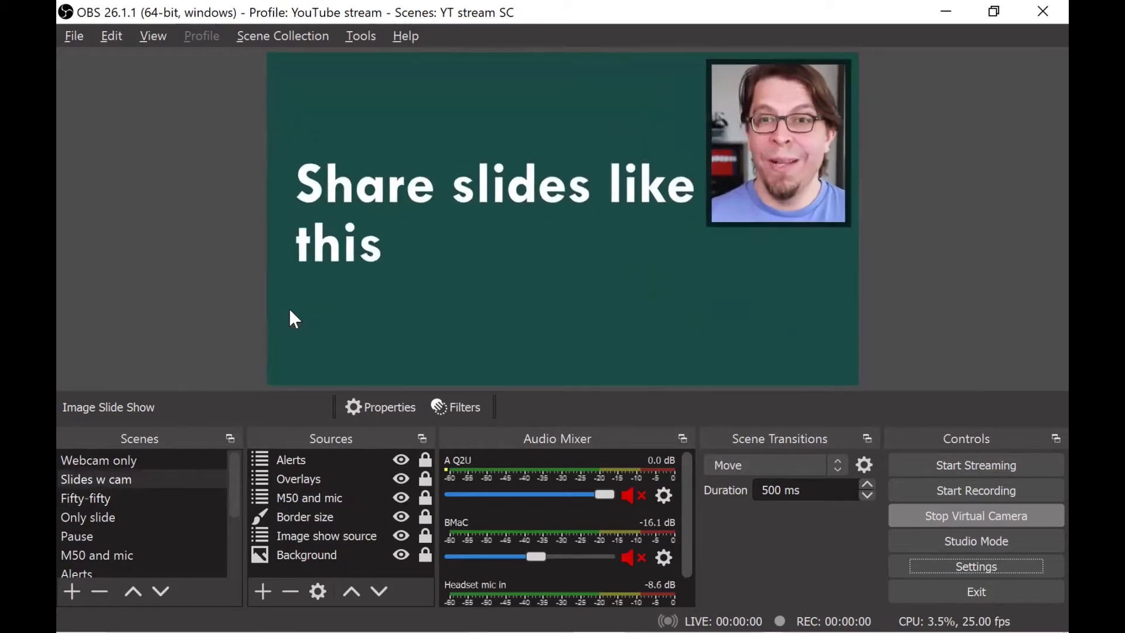
key(ctrl+1)
key(ctrl+4)
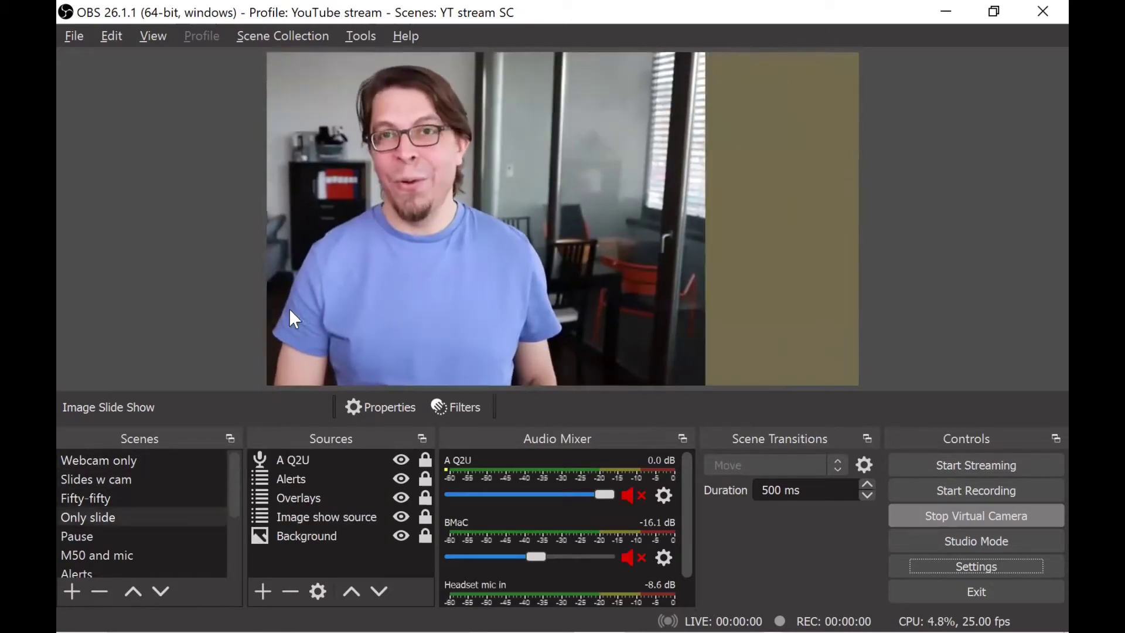
key(ctrl+2)
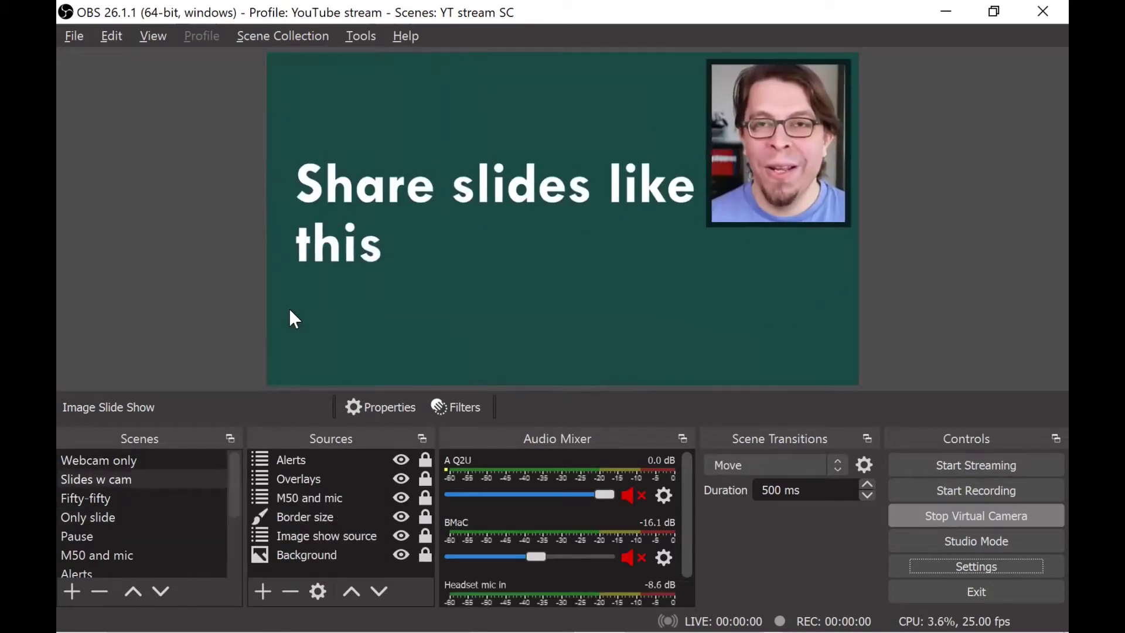
key(ctrl+3)
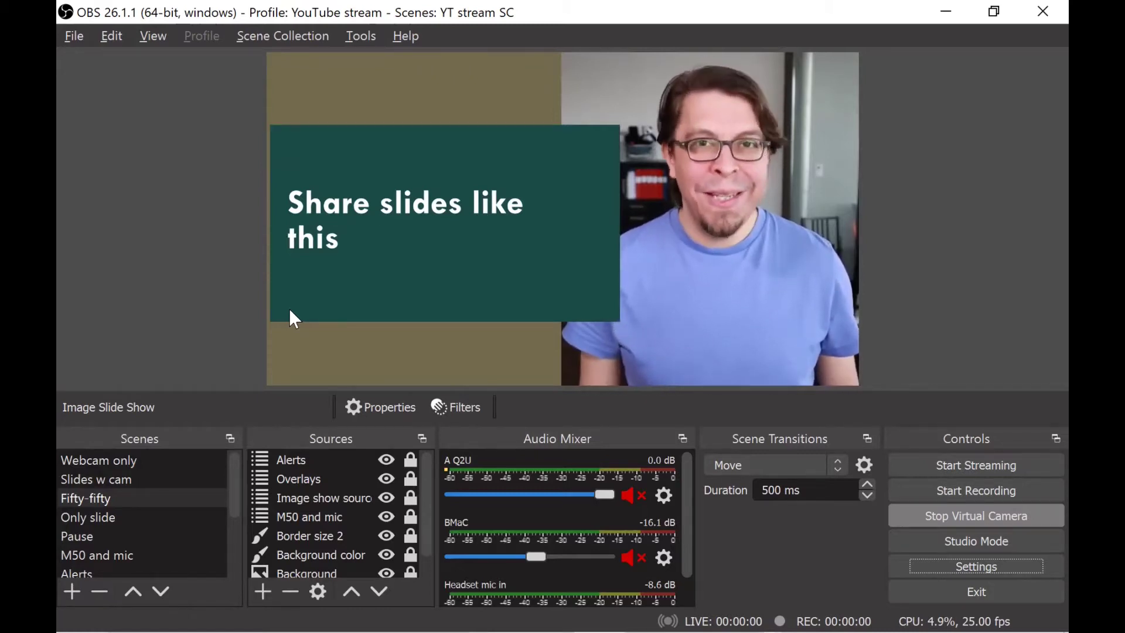
Switch from the Fifty-fifty scene up to Webcam only and return to Fifty-fifty.
key(Up)
key(Up)
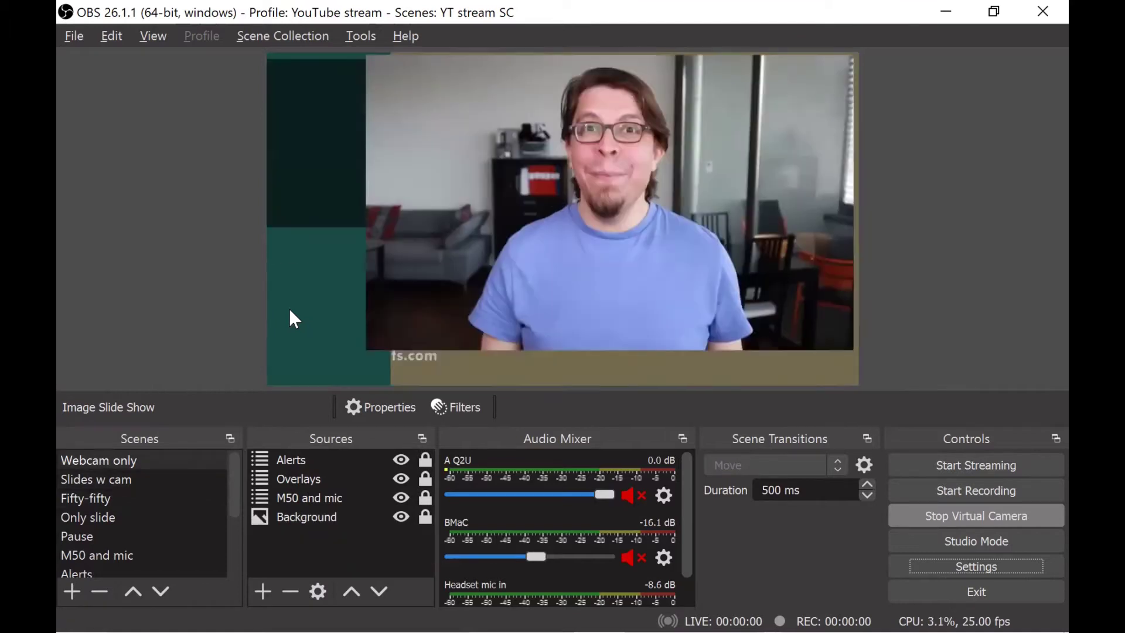
key(Down)
key(Down)
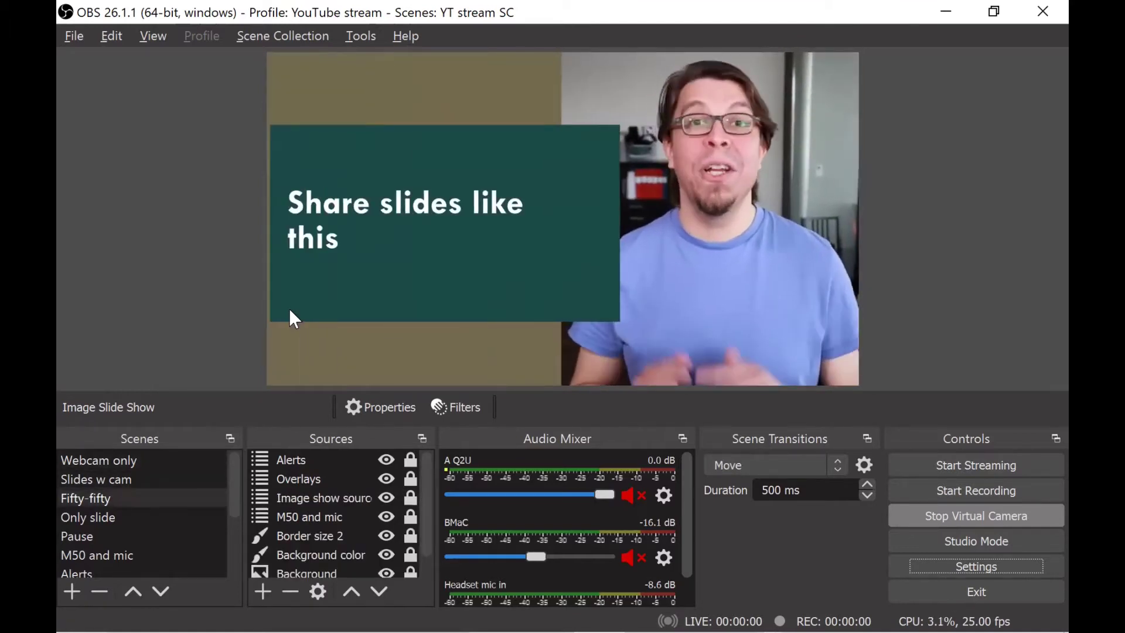